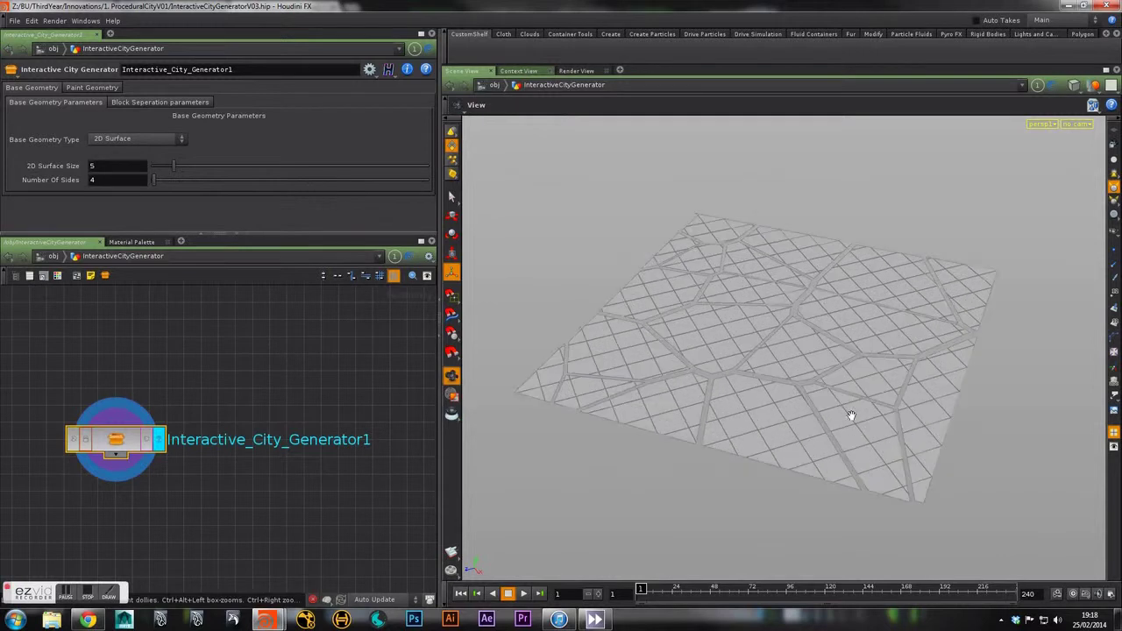
# - Change the city generator's base geometry type to User Defined Surface
pyautogui.scroll(-1, 851, 415)
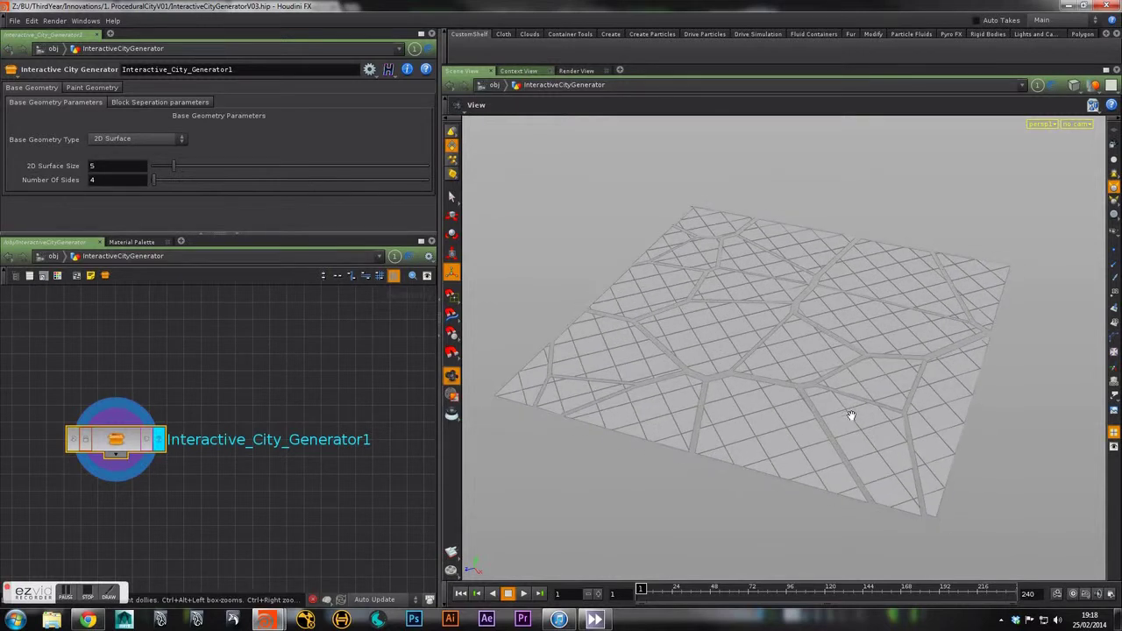
pyautogui.click(109, 139)
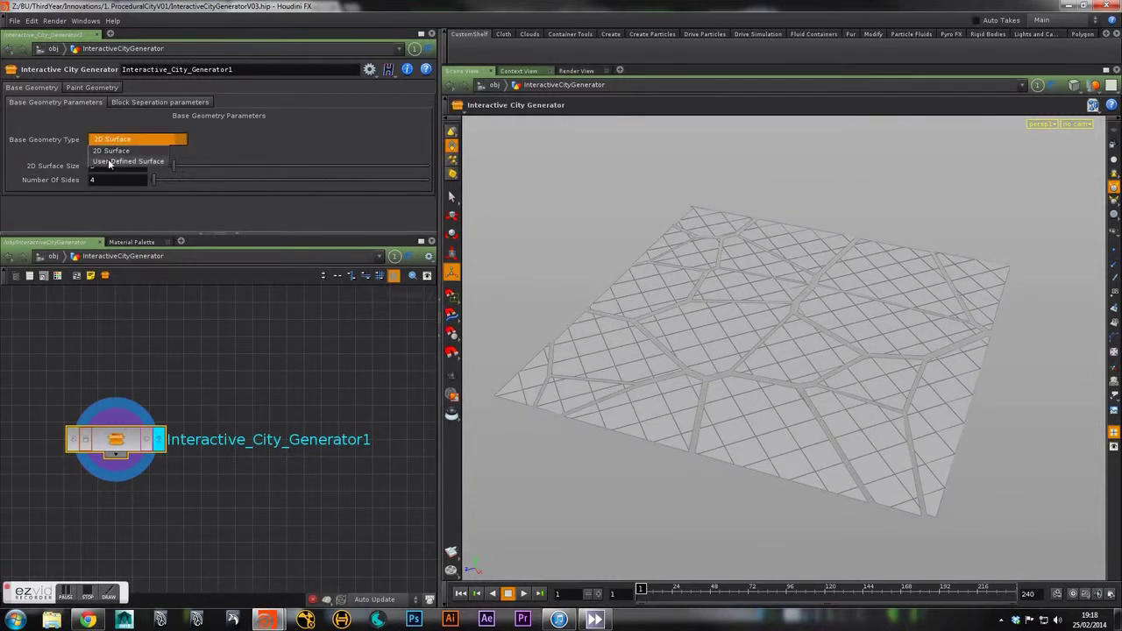
pyautogui.click(110, 163)
pyautogui.scroll(-4, 657, 338)
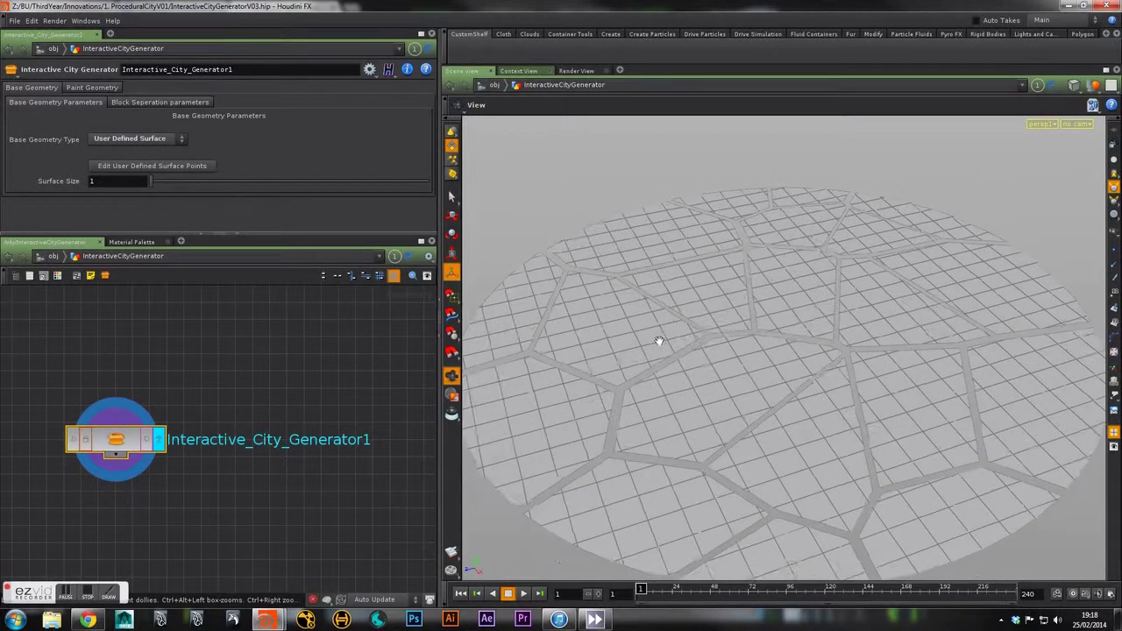
pyautogui.keyDown('alt'); pyautogui.moveTo(763, 366); pyautogui.dragTo(737, 356); pyautogui.keyUp('alt')
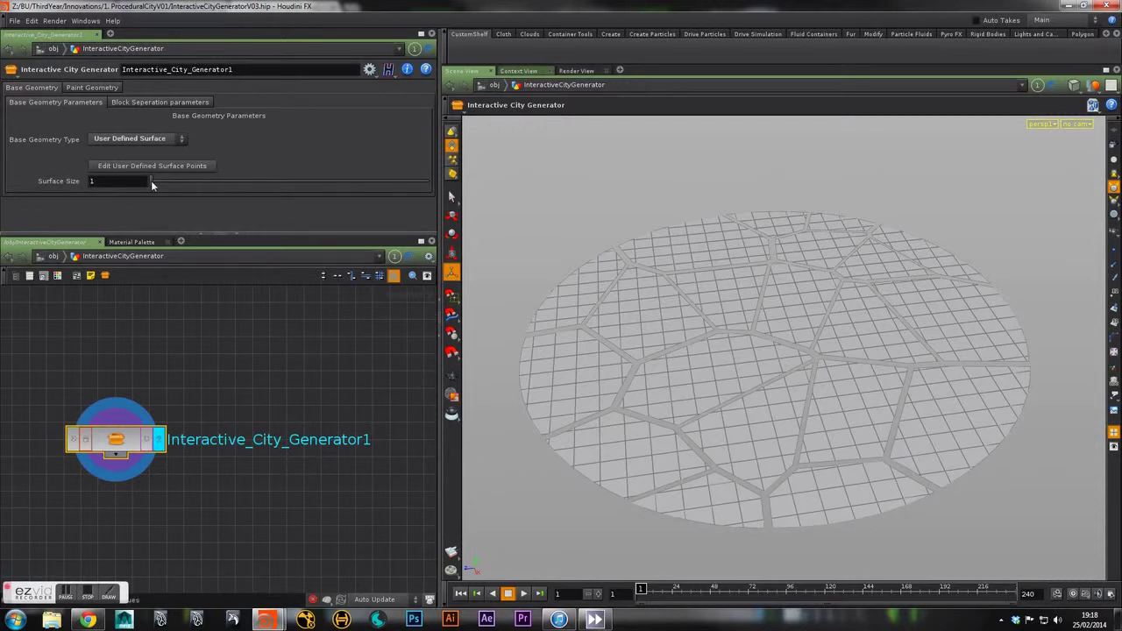
pyautogui.moveTo(151, 181); pyautogui.dragTo(136, 183)
# - Open the user-defined surface points for editing and pull one outline point outward to form a bulge
pyautogui.click(130, 168)
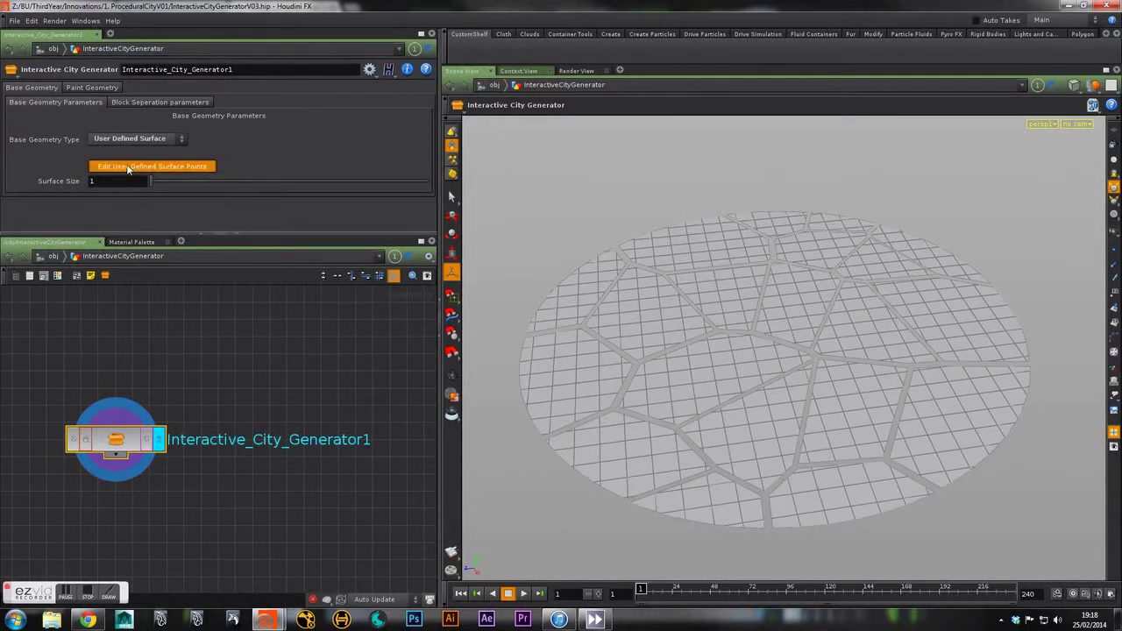
pyautogui.scroll(3, 956, 376)
pyautogui.keyDown('alt'); pyautogui.moveTo(956, 376); pyautogui.dragTo(713, 403, button='middle'); pyautogui.keyUp('alt')
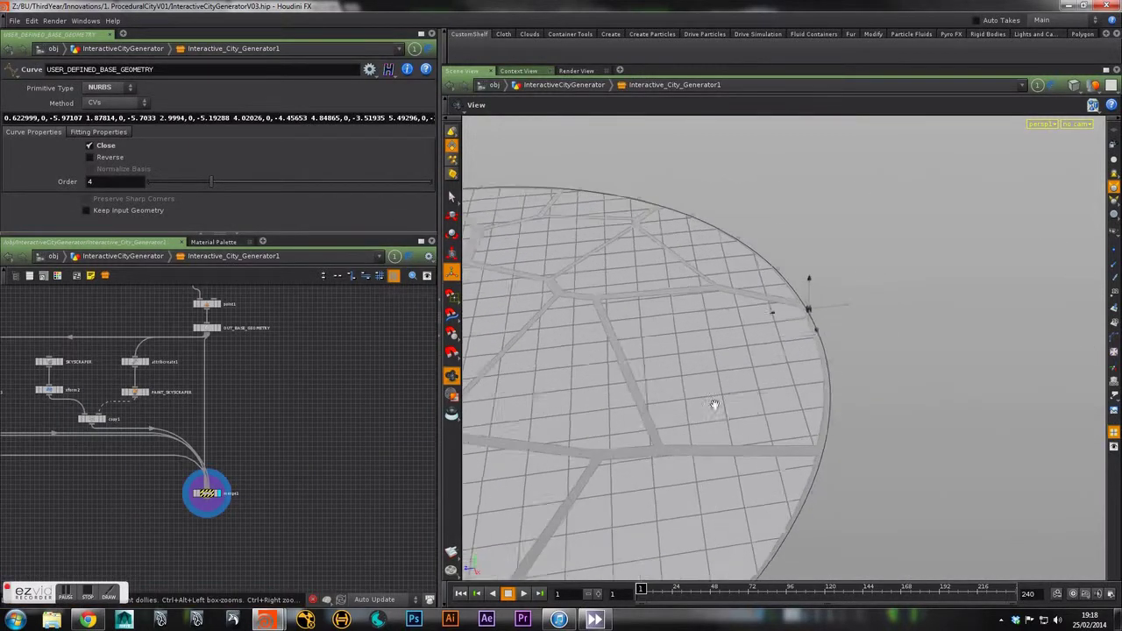
pyautogui.keyDown('alt'); pyautogui.moveTo(713, 403); pyautogui.dragTo(804, 383, button='right'); pyautogui.keyUp('alt')
pyautogui.click(845, 364)
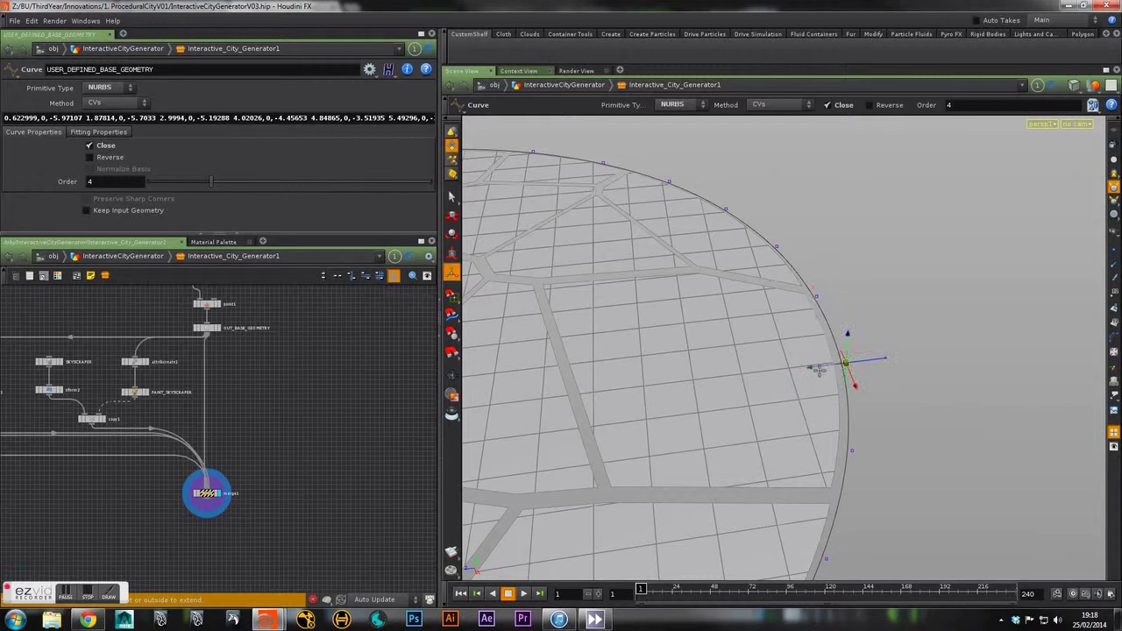
pyautogui.moveTo(811, 367); pyautogui.dragTo(927, 353)
pyautogui.keyDown('alt'); pyautogui.moveTo(896, 450); pyautogui.dragTo(922, 311); pyautogui.keyUp('alt')
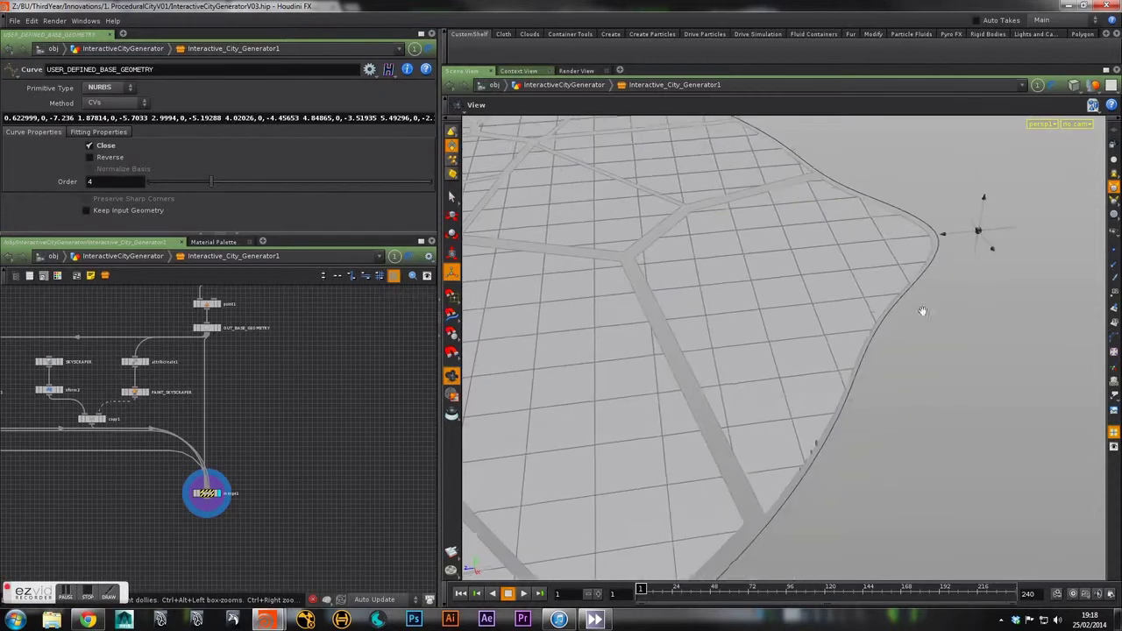
# - Pull a second nearby outline point outward and push the point between the two bulges inward
pyautogui.click(851, 399)
pyautogui.moveTo(859, 422); pyautogui.dragTo(956, 550)
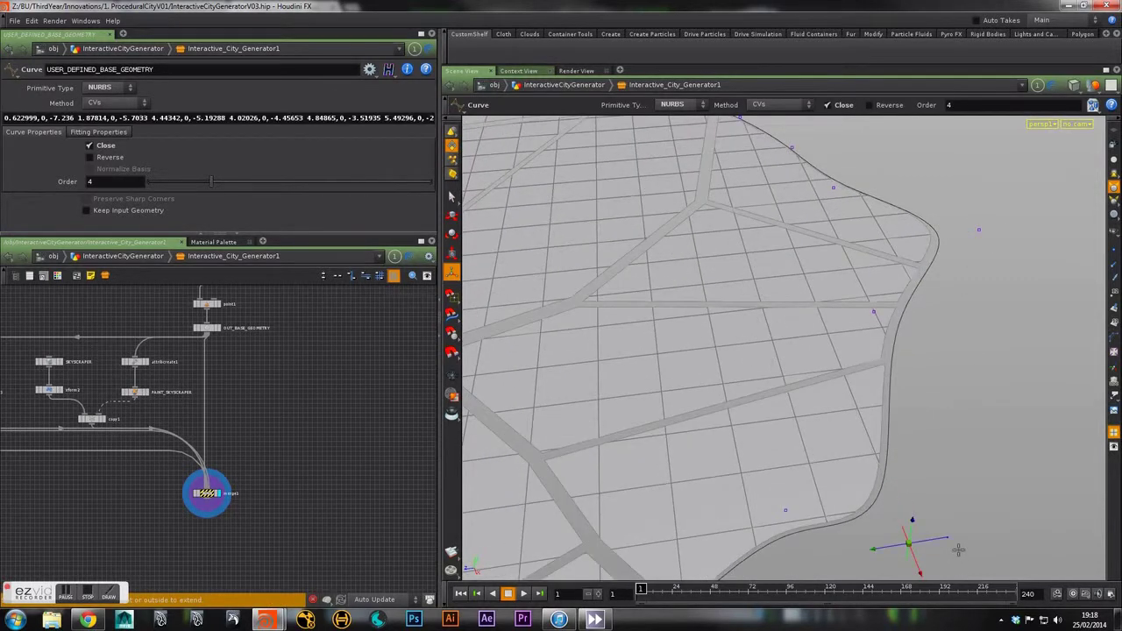
pyautogui.click(873, 311)
pyautogui.moveTo(623, 296); pyautogui.dragTo(538, 302)
# - Pull more outline points outward on other sides for an irregular city boundary and return to the generator level
pyautogui.keyDown('alt'); pyautogui.scroll(-4, 892, 413); pyautogui.keyUp('alt')
pyautogui.keyDown('alt'); pyautogui.moveTo(892, 414); pyautogui.dragTo(1021, 595); pyautogui.keyUp('alt')
pyautogui.click(873, 456)
pyautogui.keyDown('alt'); pyautogui.moveTo(703, 378); pyautogui.dragTo(873, 370); pyautogui.keyUp('alt')
pyautogui.keyDown('alt'); pyautogui.scroll(-3, 868, 390); pyautogui.keyUp('alt')
pyautogui.click(839, 462)
pyautogui.keyDown('alt'); pyautogui.moveTo(881, 429); pyautogui.dragTo(760, 568); pyautogui.keyUp('alt')
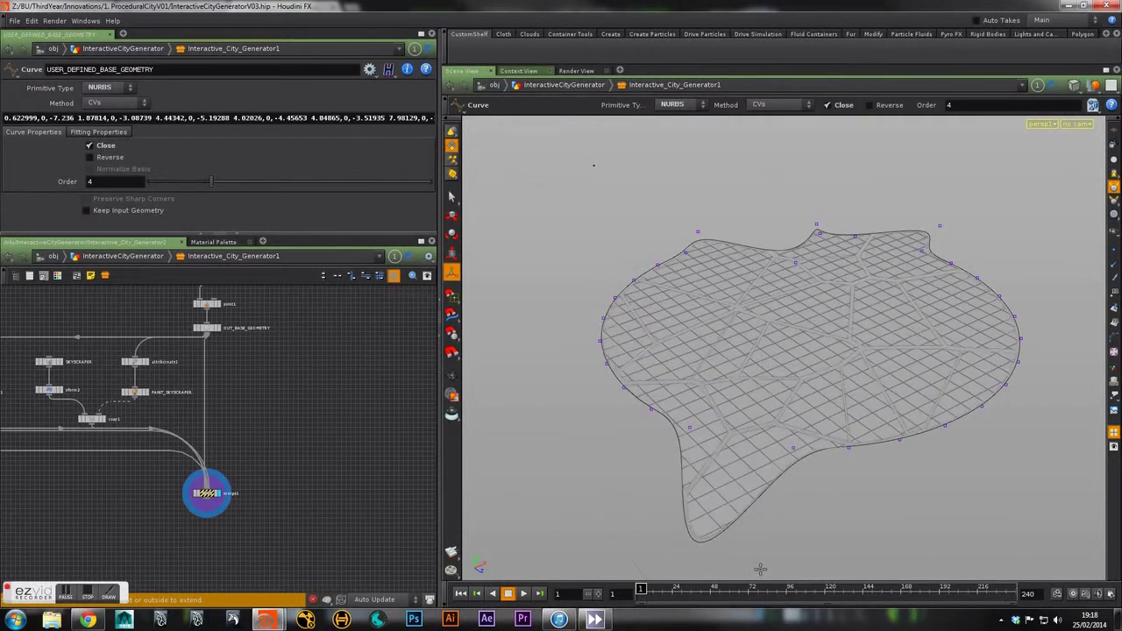
pyautogui.keyDown('alt'); pyautogui.moveTo(621, 461); pyautogui.dragTo(932, 483); pyautogui.keyUp('alt')
pyautogui.keyDown('alt'); pyautogui.moveTo(841, 358); pyautogui.dragTo(771, 460, button='middle'); pyautogui.keyUp('alt')
pyautogui.keyDown('alt'); pyautogui.moveTo(762, 460); pyautogui.dragTo(696, 441); pyautogui.keyUp('alt')
pyautogui.keyDown('alt'); pyautogui.moveTo(696, 440); pyautogui.dragTo(766, 447, button='middle'); pyautogui.keyUp('alt')
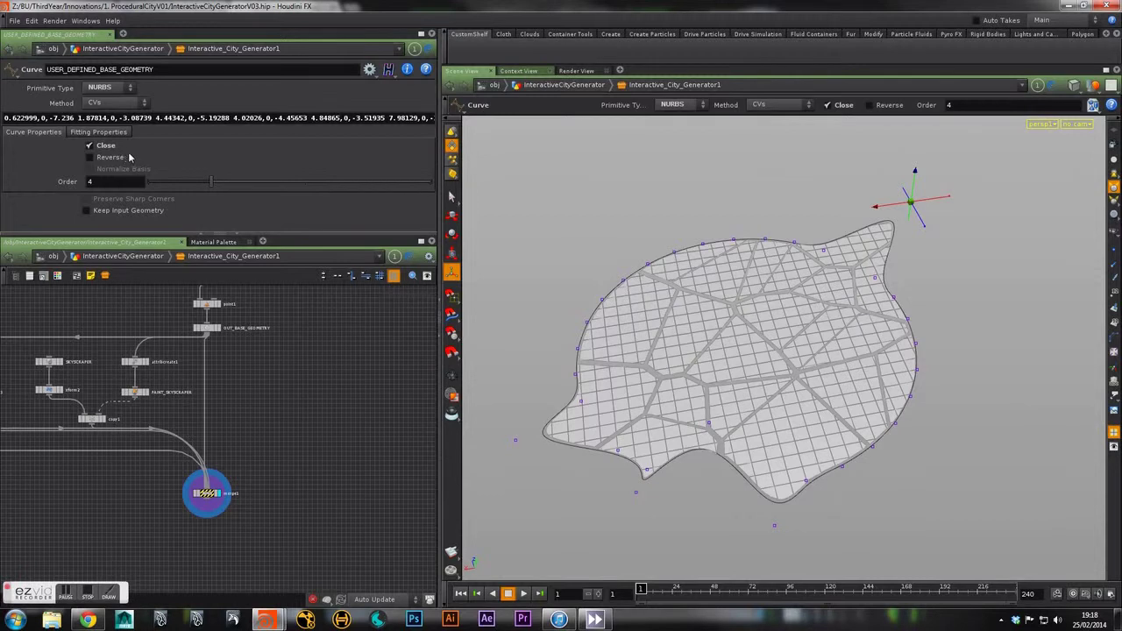
pyautogui.press('u')
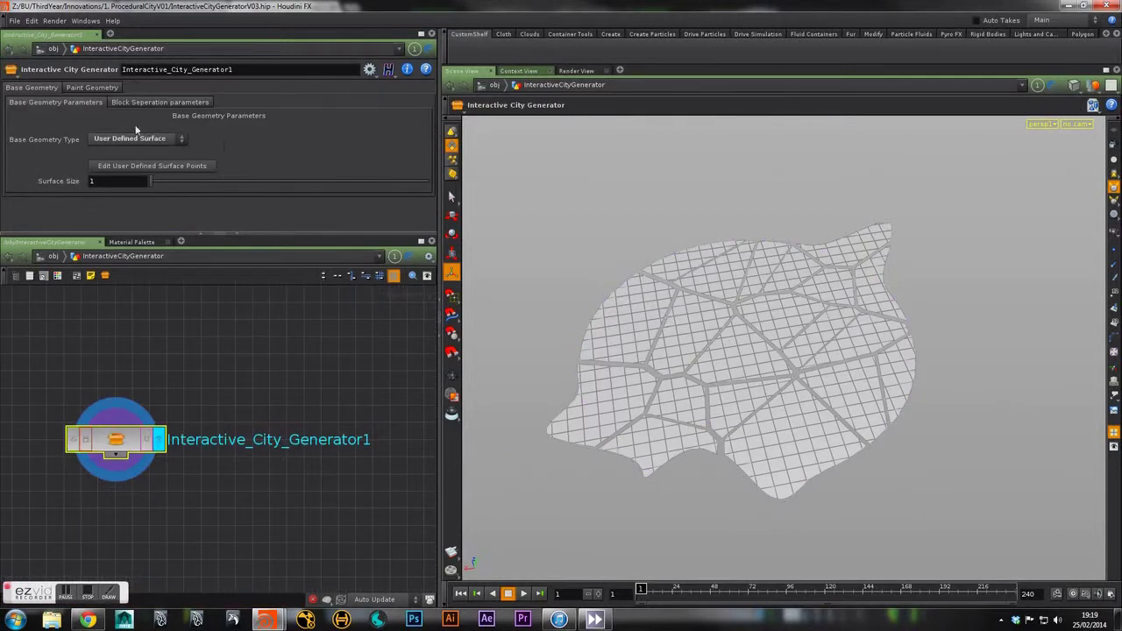
# - Switch the base geometry type to 2D Surface, try a surface size of 8.8 and set it back to 5
pyautogui.click(122, 140)
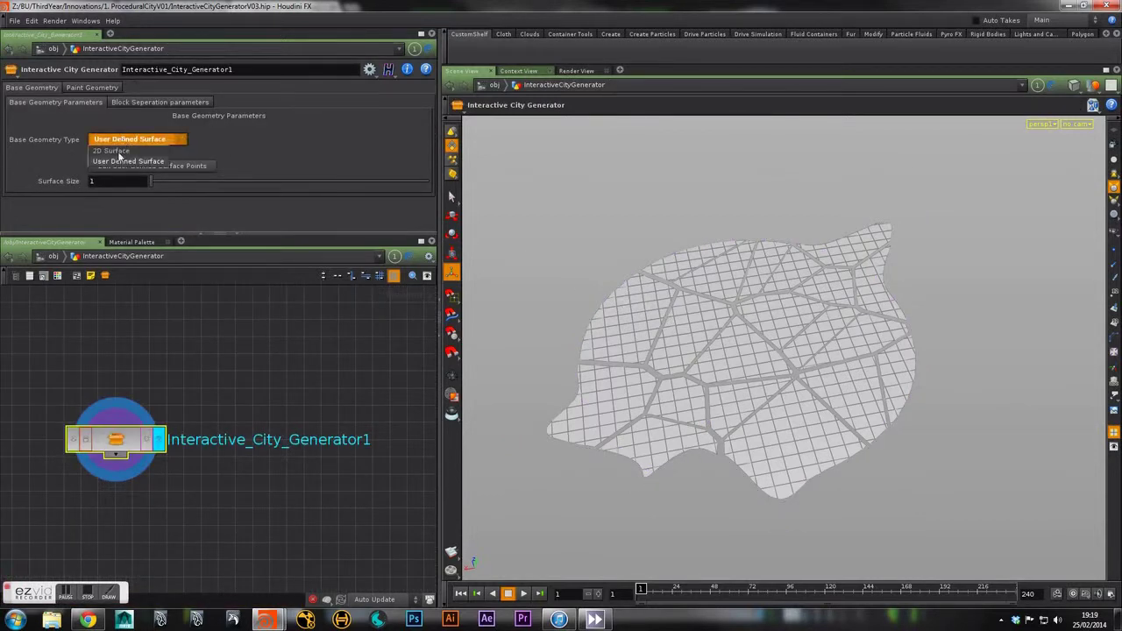
pyautogui.click(118, 153)
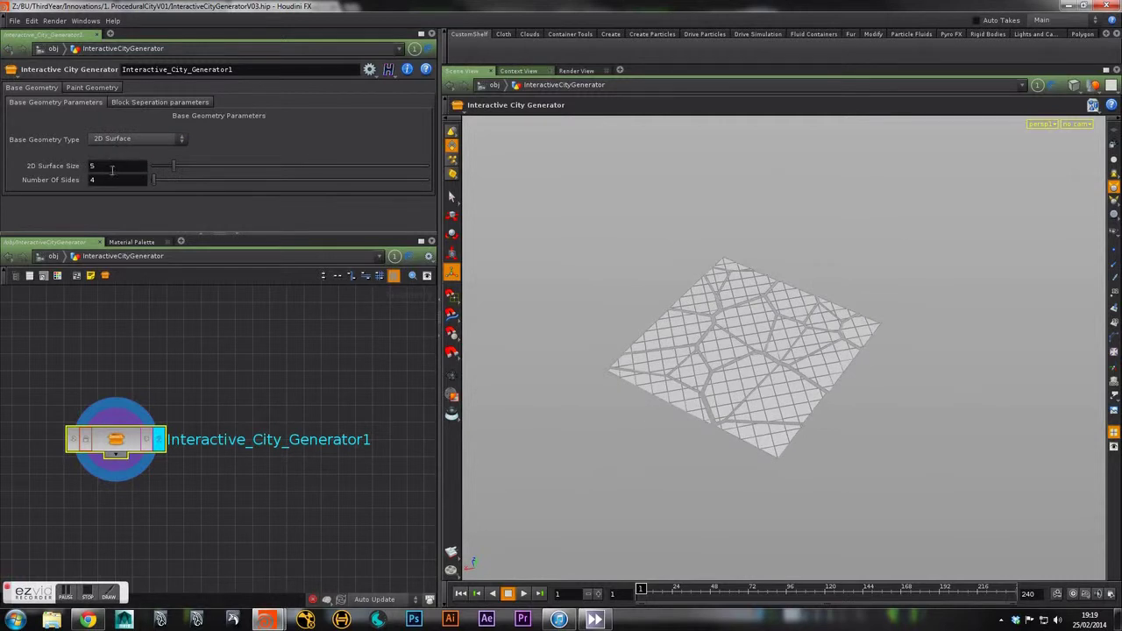
pyautogui.moveTo(172, 166); pyautogui.dragTo(194, 163)
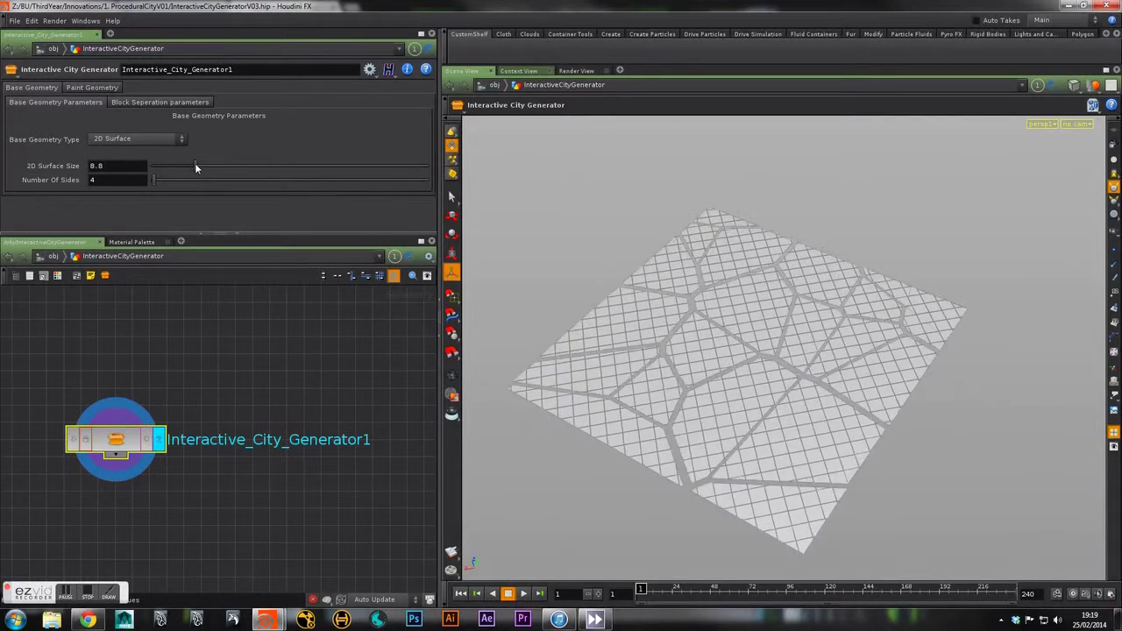
pyautogui.moveTo(116, 169); pyautogui.dragTo(65, 159)
pyautogui.write('5')
pyautogui.press('Return')
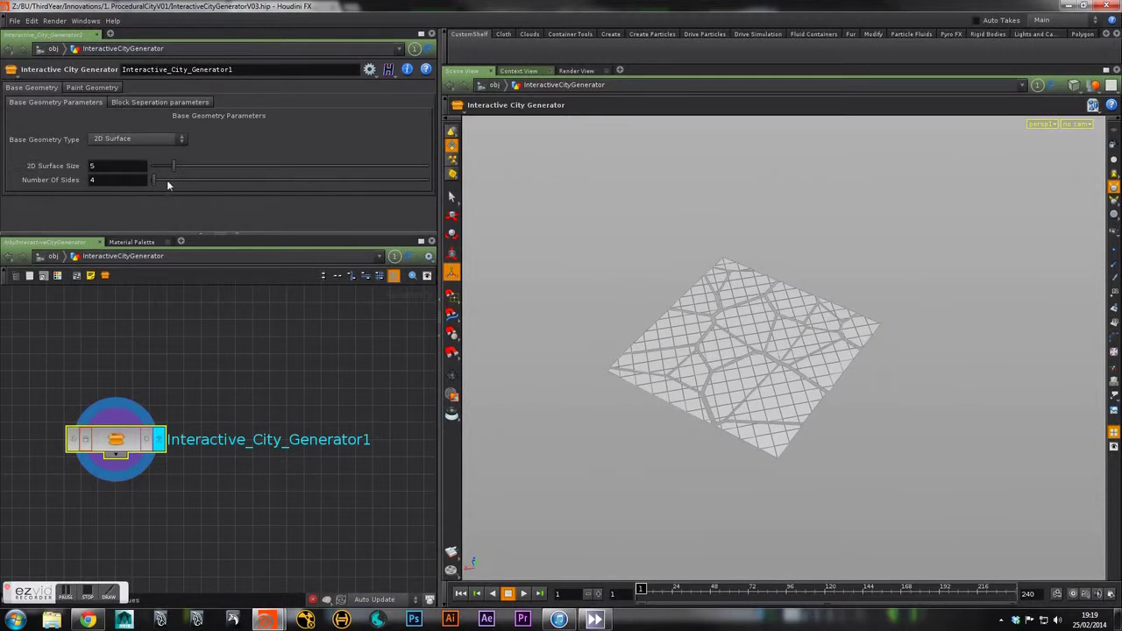
# - Try 14 sides on the 2D surface and restore the number of sides to 4
pyautogui.moveTo(145, 181); pyautogui.dragTo(183, 192)
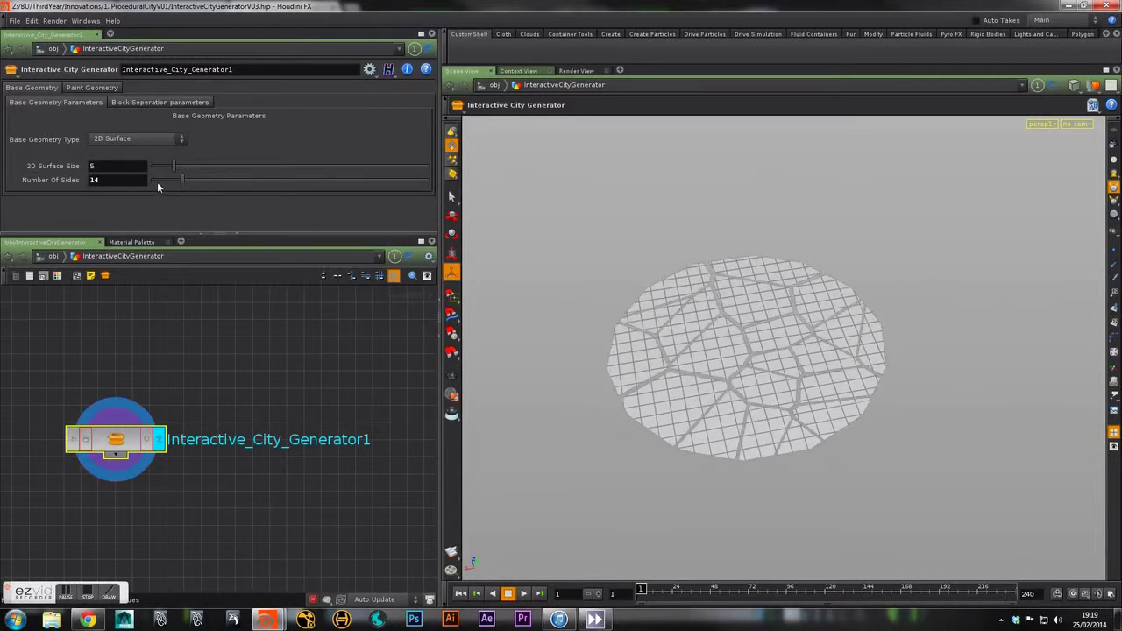
pyautogui.doubleClick(129, 182)
pyautogui.write('4')
pyautogui.press('Return')
# - Try a 2D surface size of 10 and settle on 8
pyautogui.moveTo(118, 169); pyautogui.dragTo(3, 147)
pyautogui.write('10')
pyautogui.press('Return')
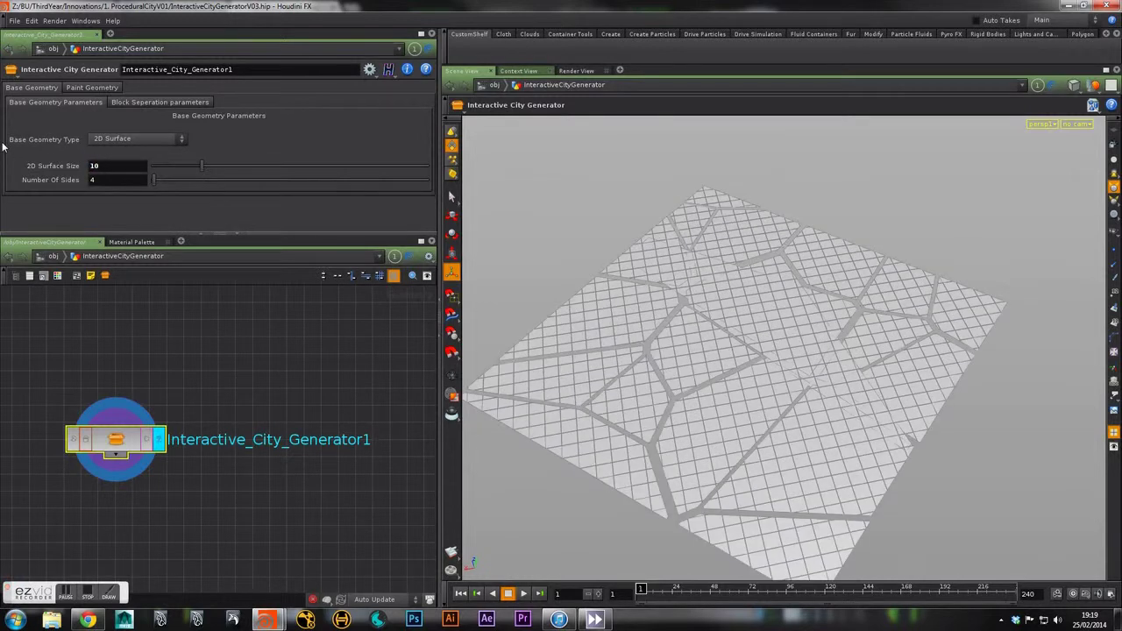
pyautogui.moveTo(107, 166); pyautogui.dragTo(21, 167)
pyautogui.write('8')
pyautogui.press('Return')
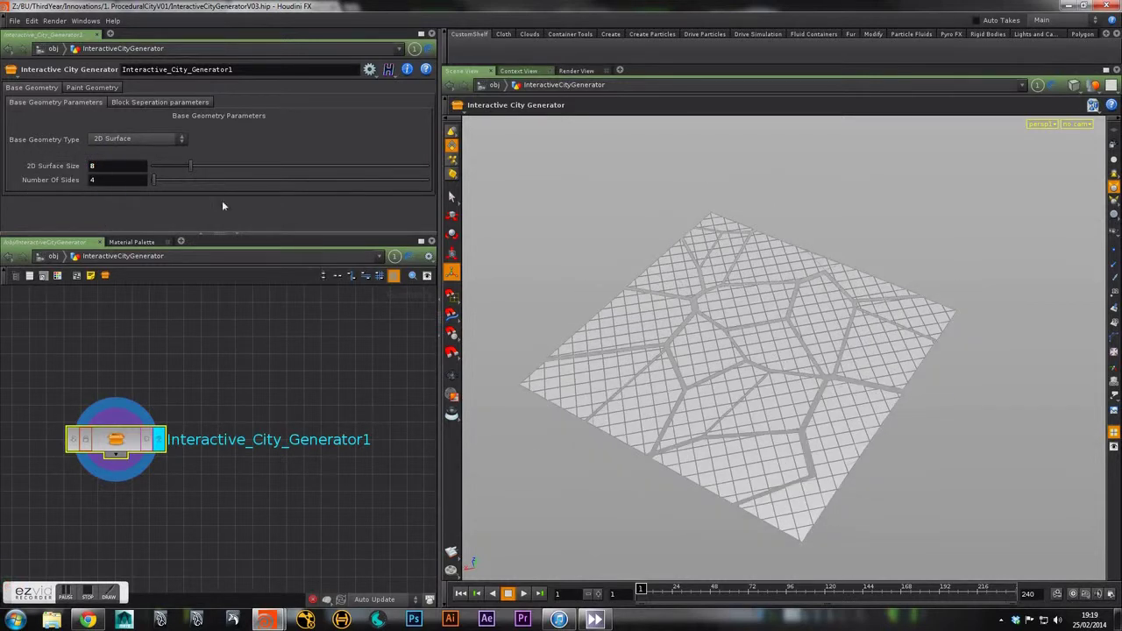
# - Change the block separation type to Tiled Surface
pyautogui.click(130, 102)
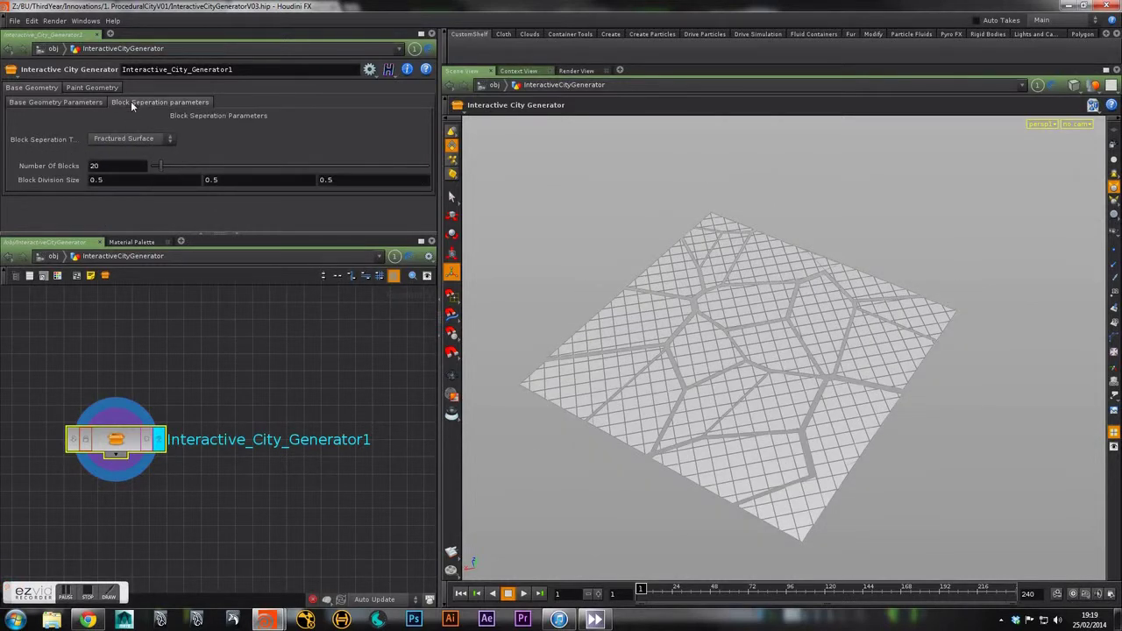
pyautogui.click(113, 140)
pyautogui.click(113, 163)
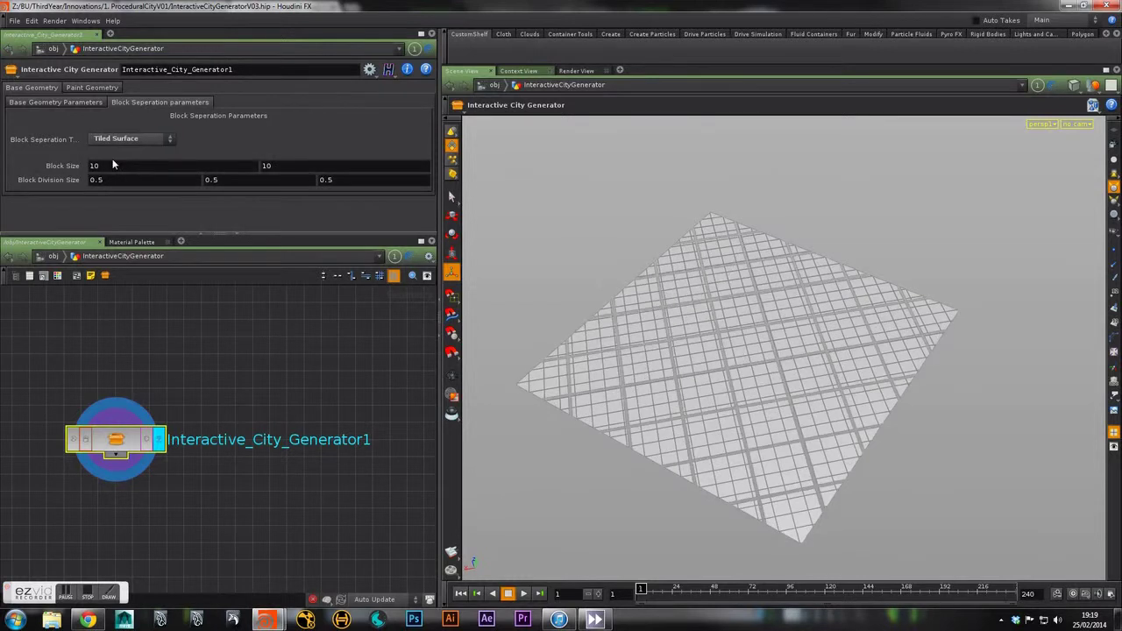
pyautogui.keyDown('alt'); pyautogui.moveTo(751, 409); pyautogui.dragTo(802, 382, button='right'); pyautogui.keyUp('alt')
pyautogui.keyDown('alt'); pyautogui.moveTo(803, 382); pyautogui.dragTo(831, 359, button='middle'); pyautogui.keyUp('alt')
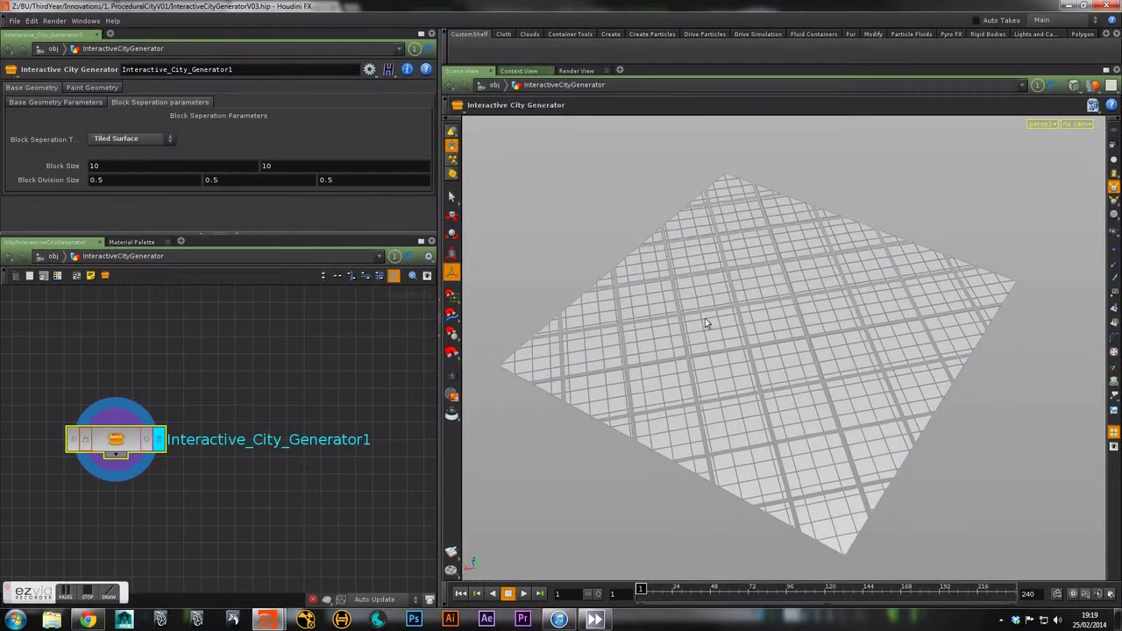
# - Set the first block size value to 20 and all three block division sizes to 0.8
pyautogui.moveTo(111, 166); pyautogui.dragTo(19, 155)
pyautogui.write('20')
pyautogui.press('Return')
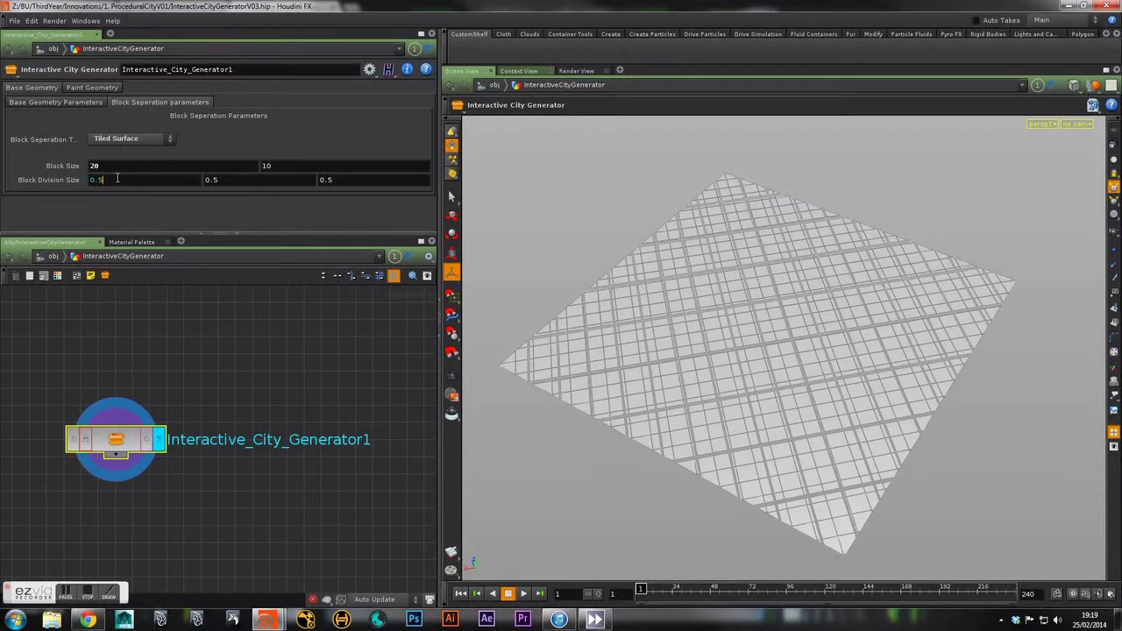
pyautogui.write('8')
pyautogui.press('Tab')
pyautogui.write('0.8')
pyautogui.press('Tab')
pyautogui.write('0.')
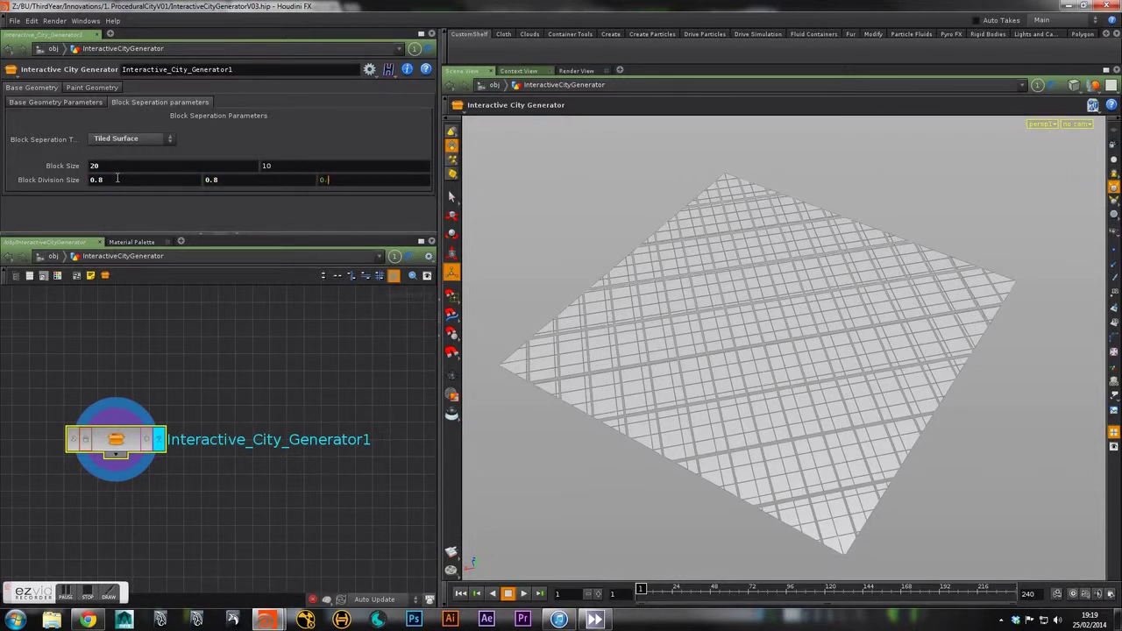
pyautogui.write('8')
pyautogui.press('Return')
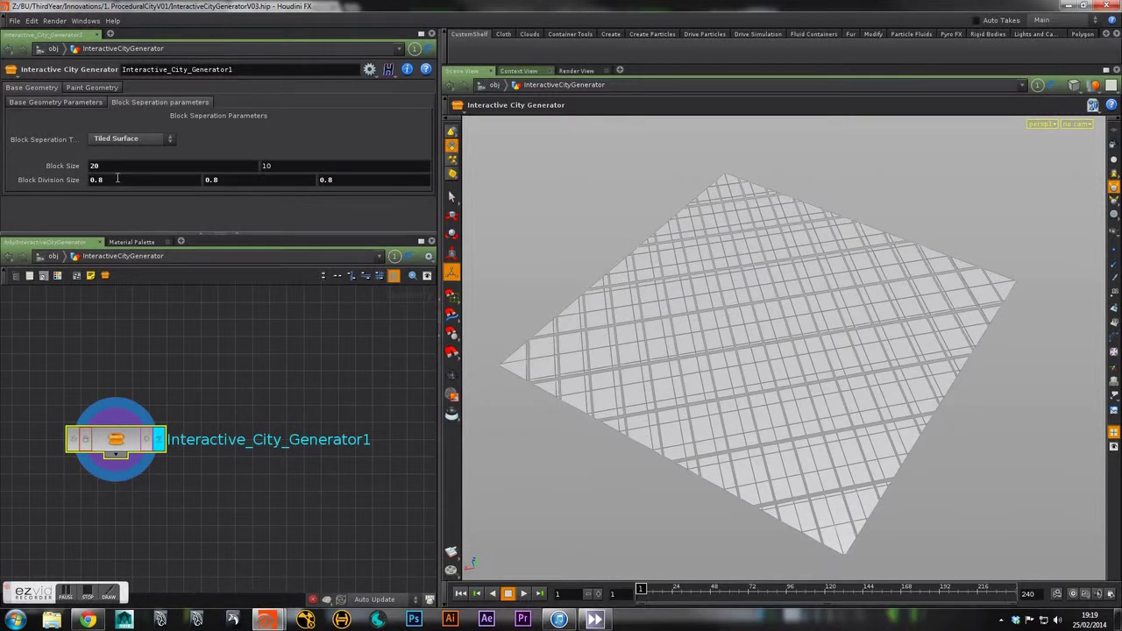
# - Restore all three block division sizes to 0.5
pyautogui.moveTo(114, 182); pyautogui.dragTo(3, 168)
pyautogui.write('0.5')
pyautogui.press('Tab')
pyautogui.write('0.5')
pyautogui.press('Tab')
pyautogui.write('0')
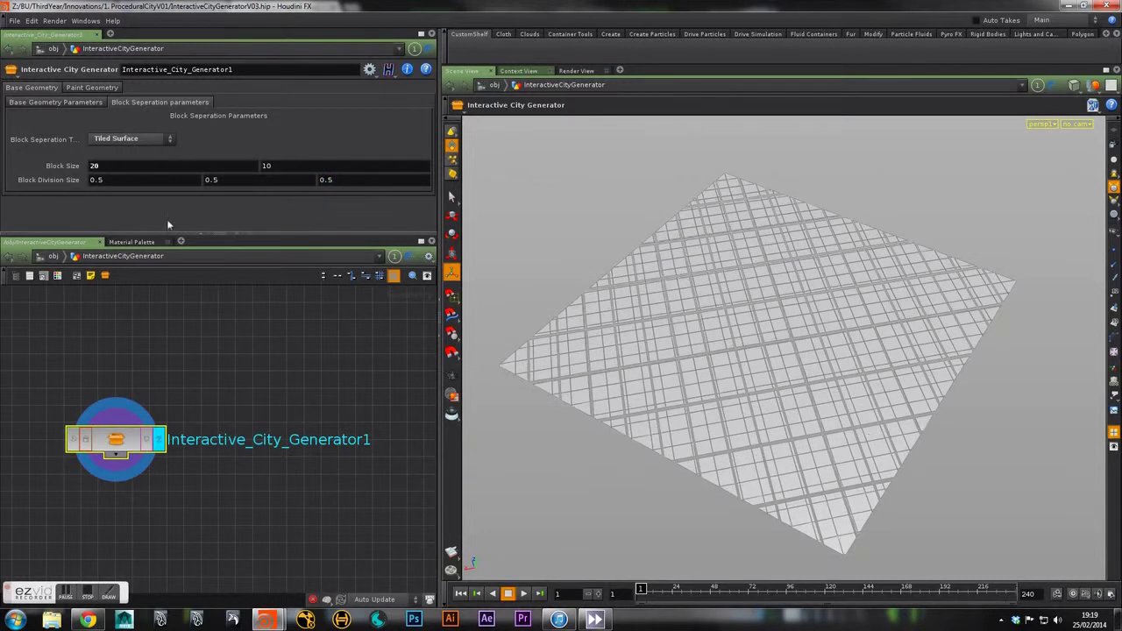
# - Reset the first block size value to 10 and change the block separation type to Fractured Surface
pyautogui.moveTo(128, 165); pyautogui.dragTo(40, 167)
pyautogui.press('Return')
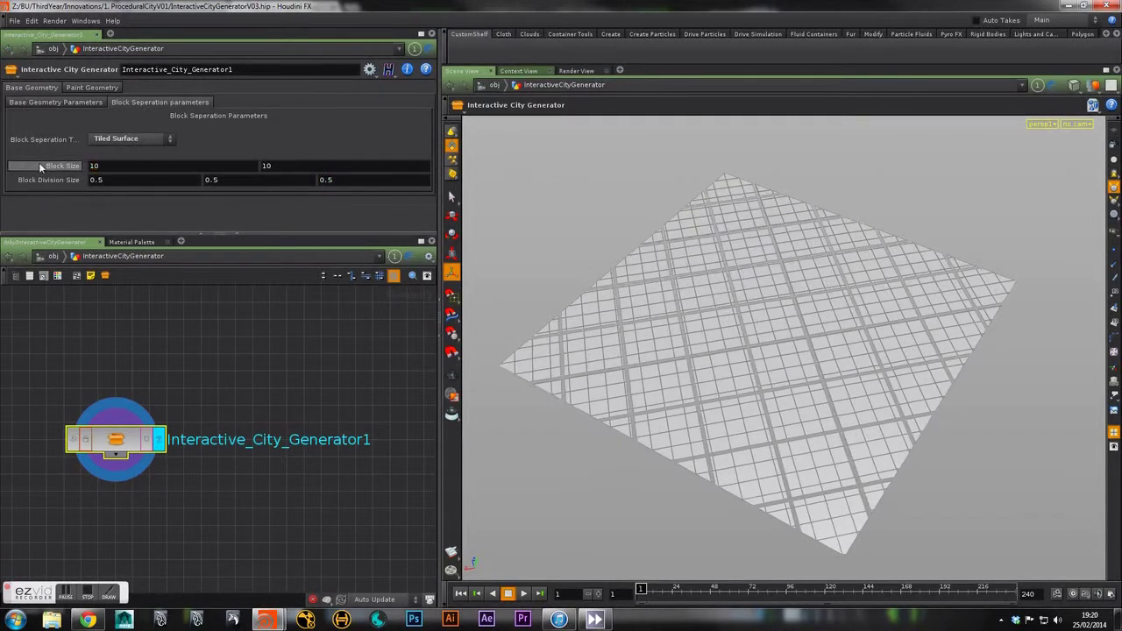
pyautogui.click(114, 141)
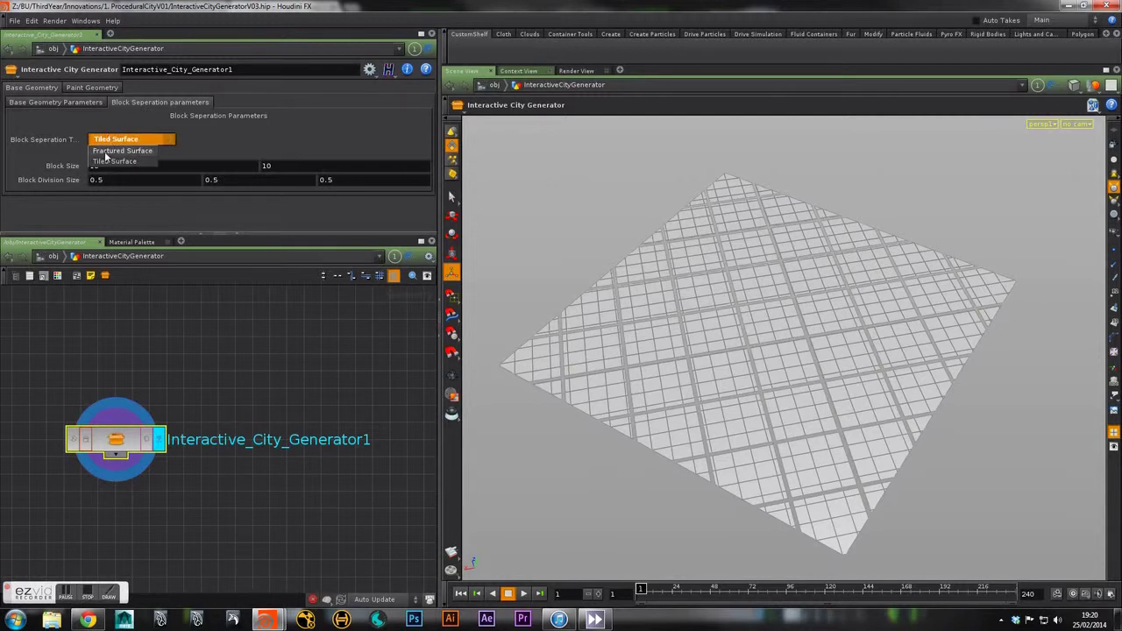
pyautogui.click(108, 156)
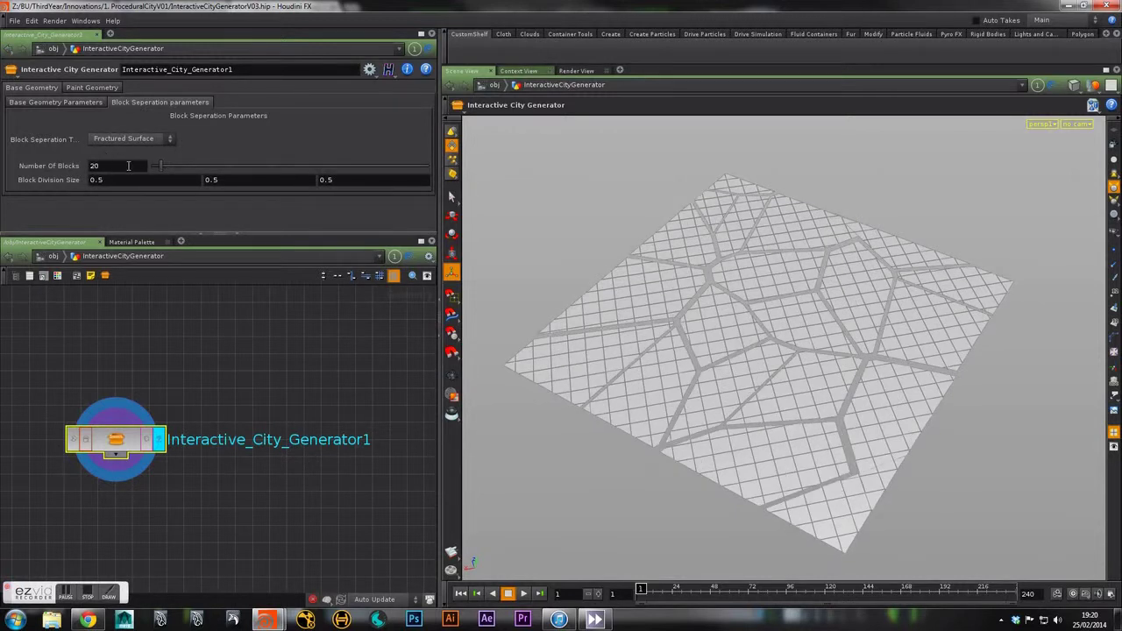
# - Try 74 blocks on the fractured surface and restore the number of blocks to 20
pyautogui.moveTo(162, 165); pyautogui.dragTo(191, 165)
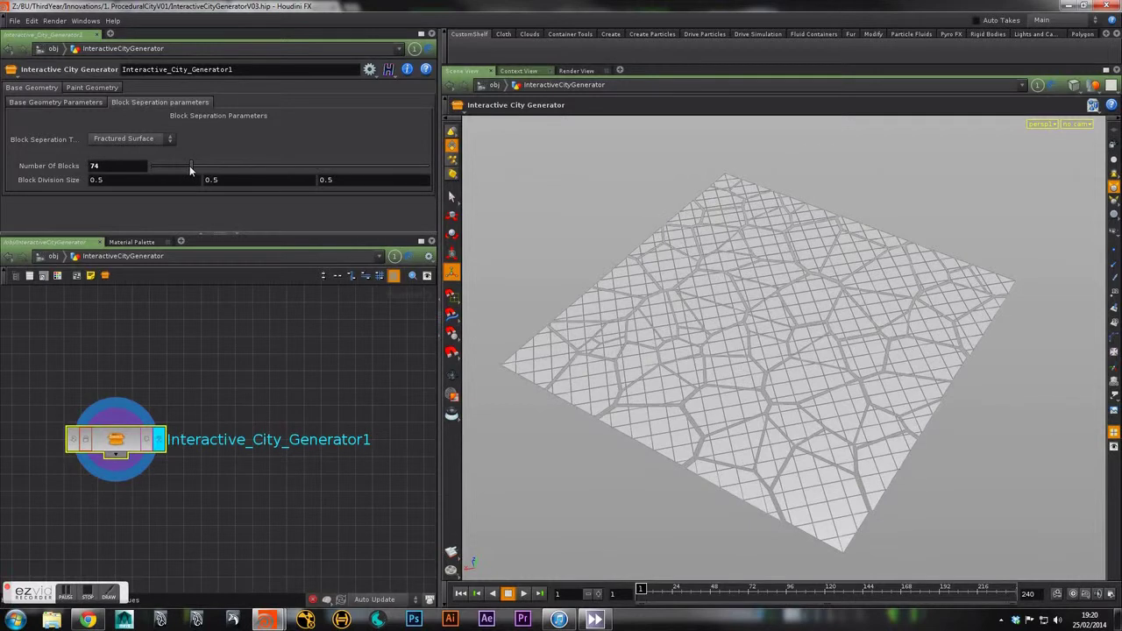
pyautogui.moveTo(74, 164); pyautogui.dragTo(60, 168)
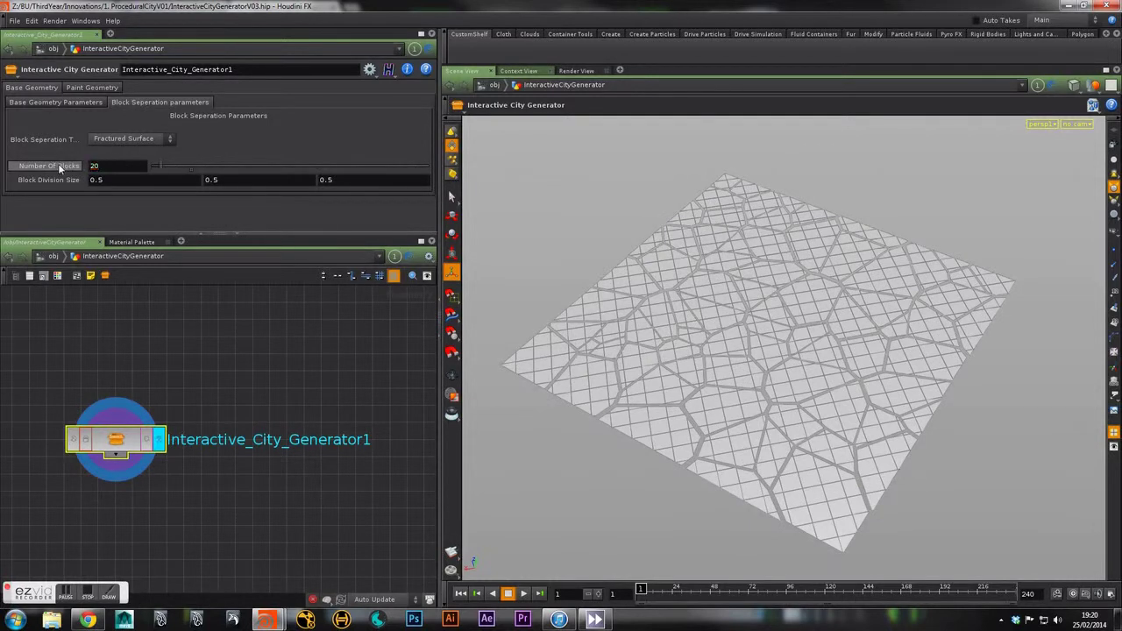
pyautogui.write('20')
pyautogui.press('Return')
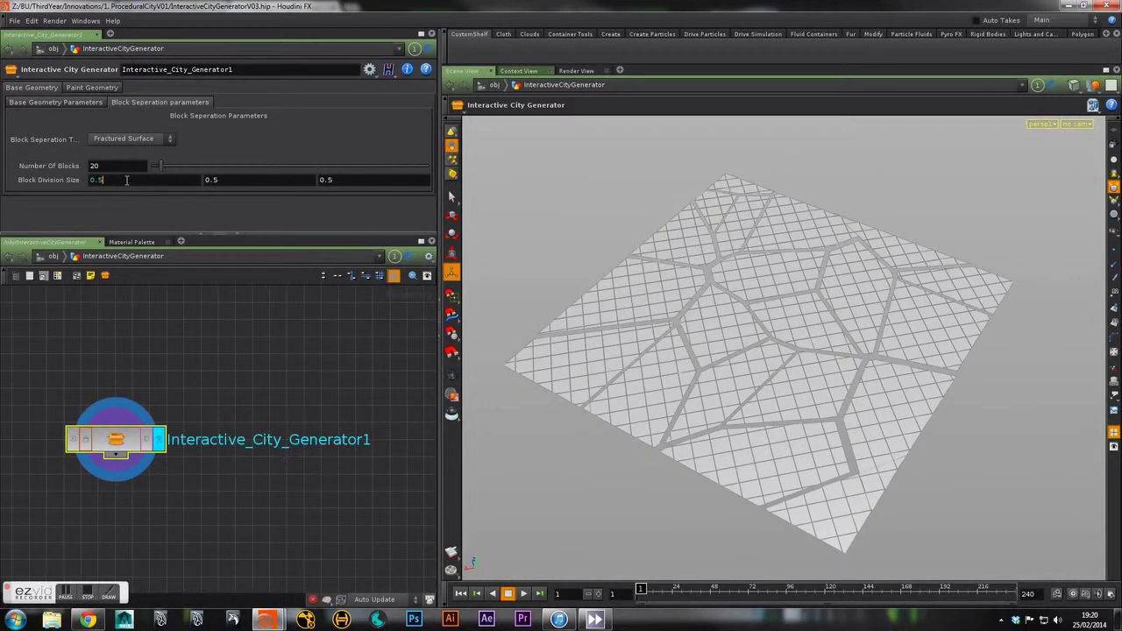
# - Try block division sizes of 0.2 on the fractured surface and restore all three to 0.5
pyautogui.click(127, 180)
pyautogui.write('0.2')
pyautogui.press('Tab')
pyautogui.write('0.2')
pyautogui.press('Tab')
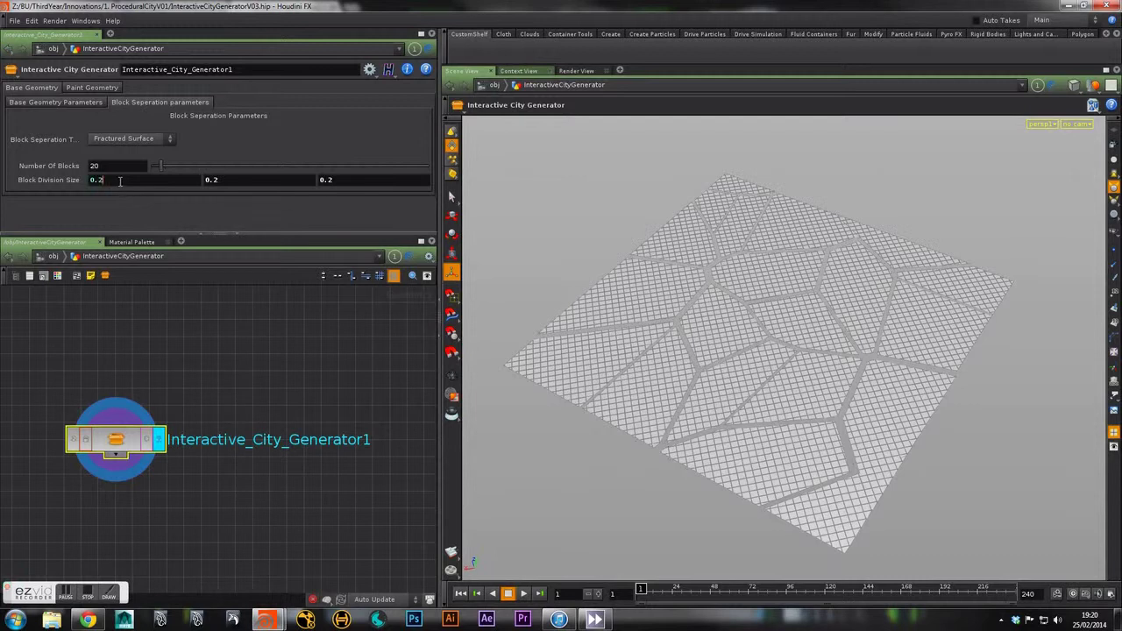
pyautogui.write('0.5')
pyautogui.press('Tab')
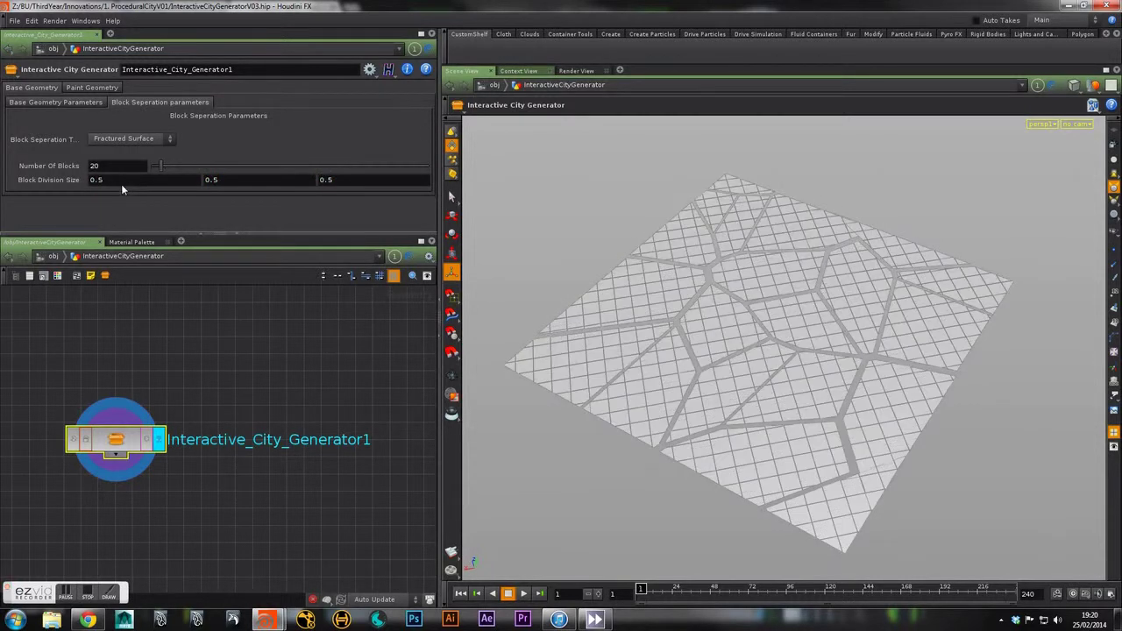
# - Open the generator's Paint Geometry parameters and set the geometry to paint to Sky Scaper
pyautogui.click(91, 87)
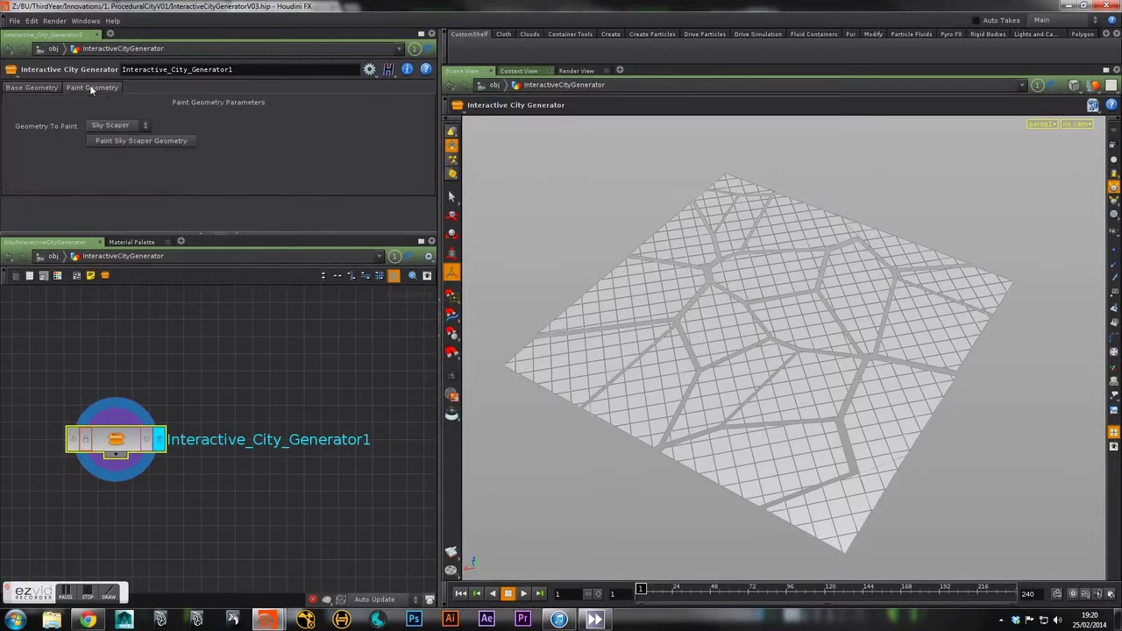
pyautogui.click(113, 127)
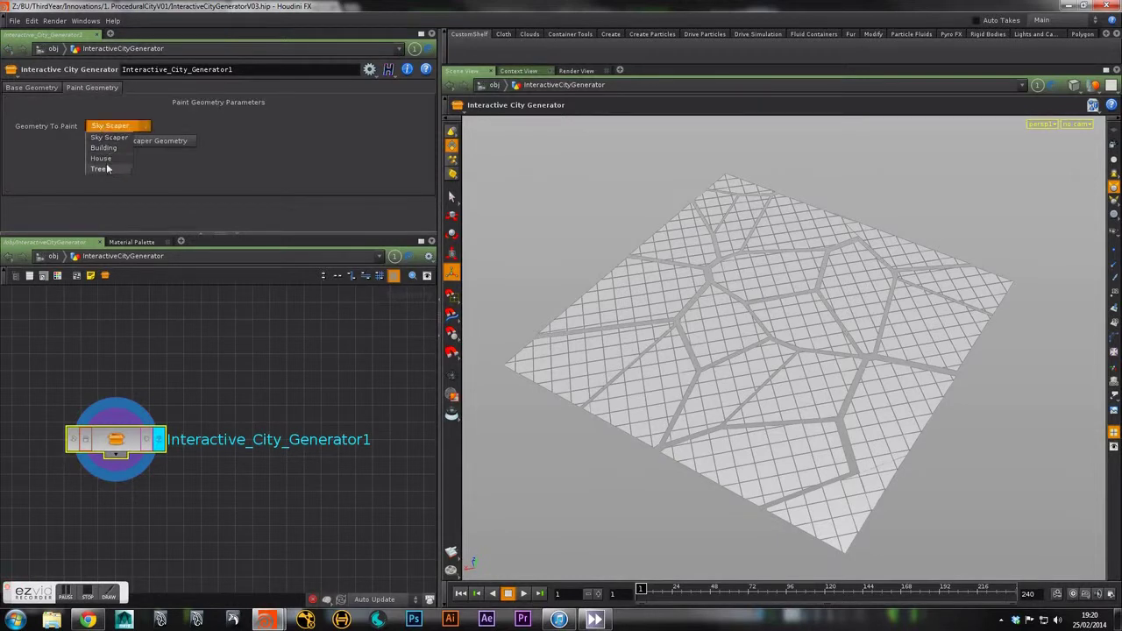
pyautogui.click(103, 138)
pyautogui.press('space')
pyautogui.moveTo(652, 306); pyautogui.dragTo(728, 263)
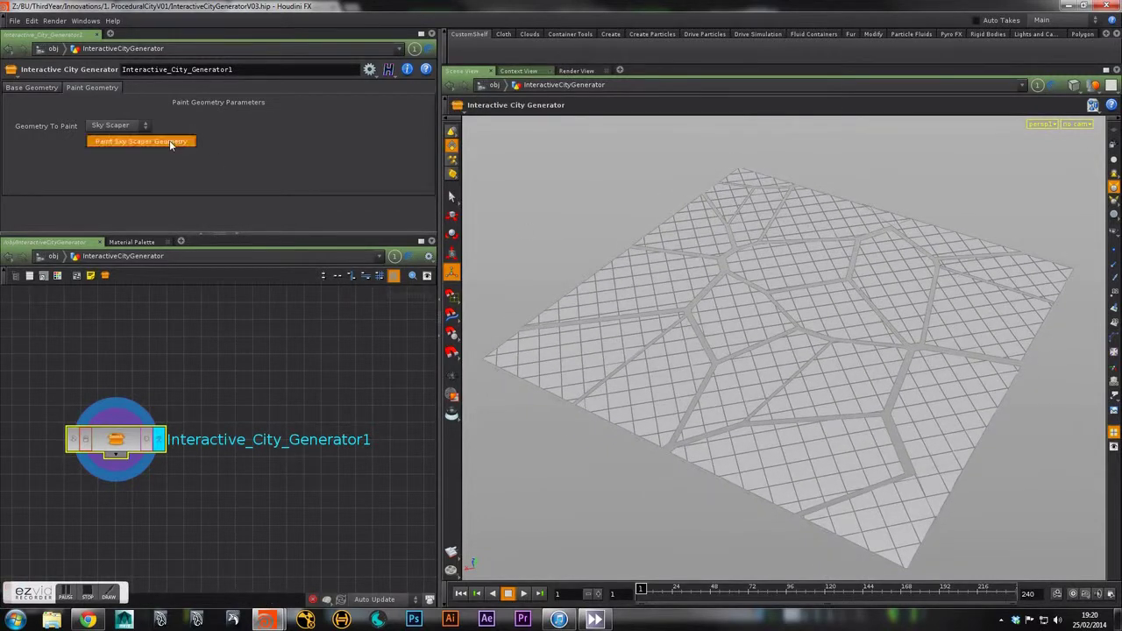
# - Start painting Sky Scaper geometry and place the first skyscrapers in a central city block
pyautogui.click(169, 140)
pyautogui.press('space')
pyautogui.moveTo(957, 374)
pyautogui.mouseDown(button='right')
pyautogui.moveTo(815, 336)
pyautogui.moveTo(783, 376)
pyautogui.moveTo(833, 315)
pyautogui.mouseUp(button='right')
pyautogui.click(841, 315)
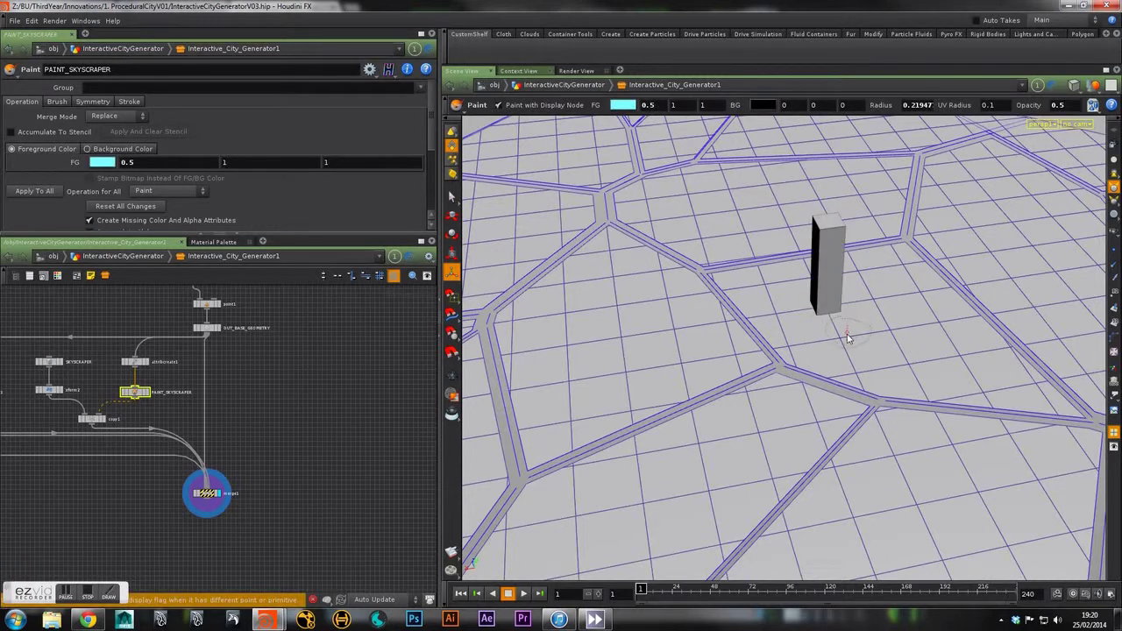
pyautogui.click(849, 335)
pyautogui.click(889, 334)
pyautogui.click(889, 334)
# - Fill the rest of the central block with skyscrapers, placing them at grid intersections out to the block's edges
pyautogui.moveTo(889, 334)
pyautogui.keyDown('alt'); pyautogui.mouseDown()
pyautogui.moveTo(765, 339)
pyautogui.moveTo(921, 436)
pyautogui.moveTo(716, 413)
pyautogui.moveTo(686, 423)
pyautogui.mouseUp(); pyautogui.keyUp('alt')
pyautogui.click(895, 427)
pyautogui.click(847, 433)
pyautogui.click(718, 386)
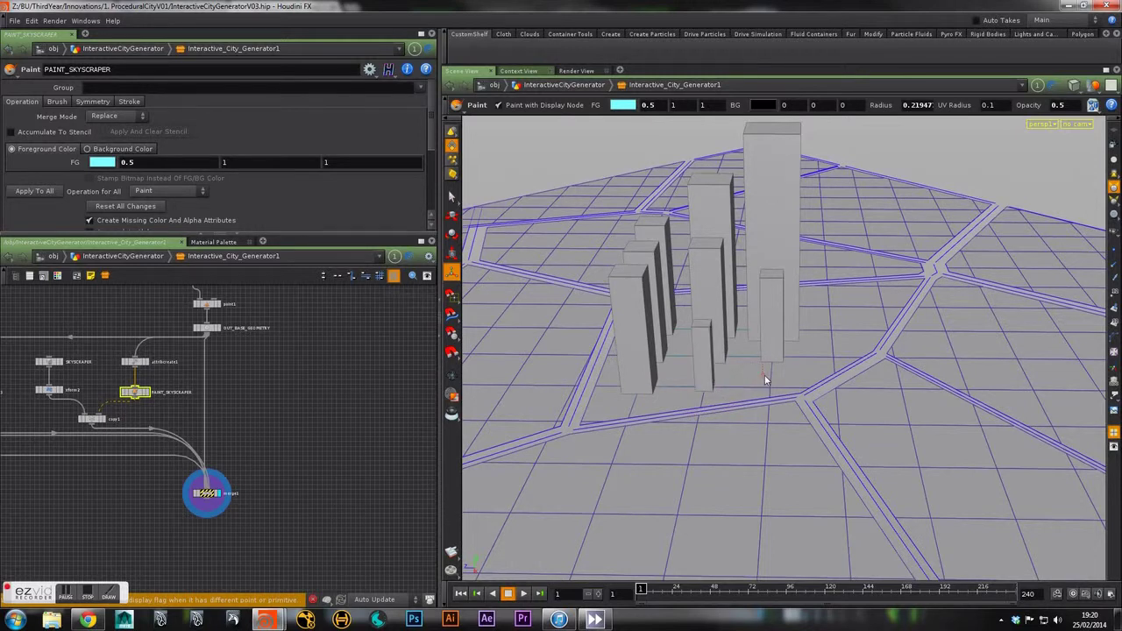
pyautogui.click(770, 383)
pyautogui.keyDown('alt'); pyautogui.moveTo(838, 375); pyautogui.dragTo(766, 379); pyautogui.keyUp('alt')
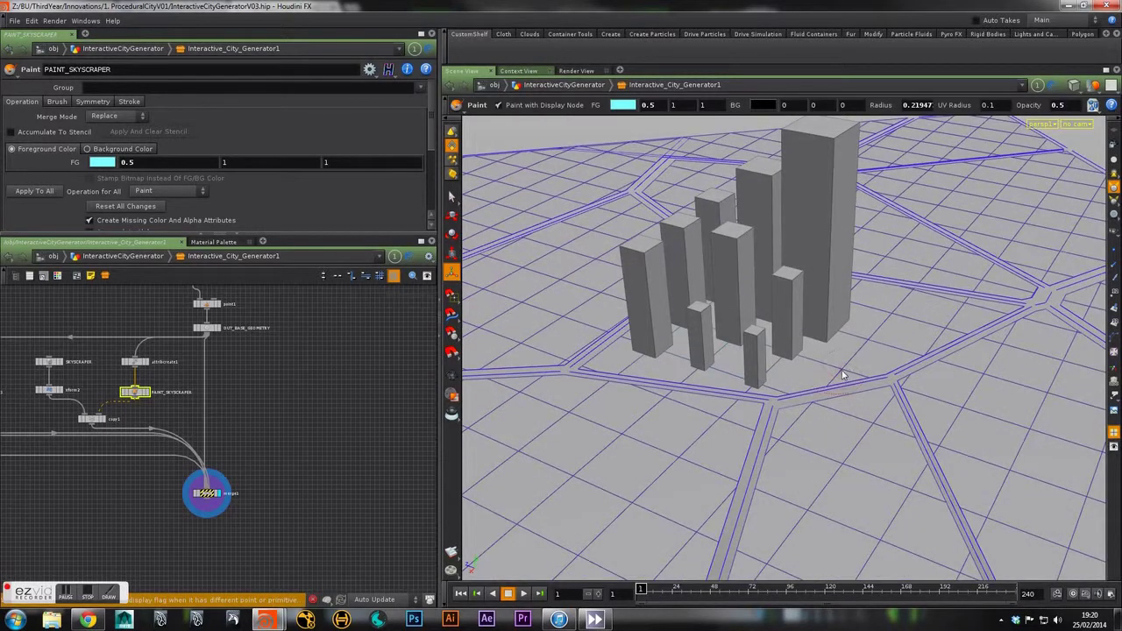
pyautogui.click(849, 363)
pyautogui.keyDown('alt'); pyautogui.moveTo(865, 344); pyautogui.dragTo(794, 357); pyautogui.keyUp('alt')
pyautogui.click(891, 373)
pyautogui.keyDown('alt'); pyautogui.moveTo(949, 391); pyautogui.dragTo(909, 417); pyautogui.keyUp('alt')
pyautogui.click(929, 427)
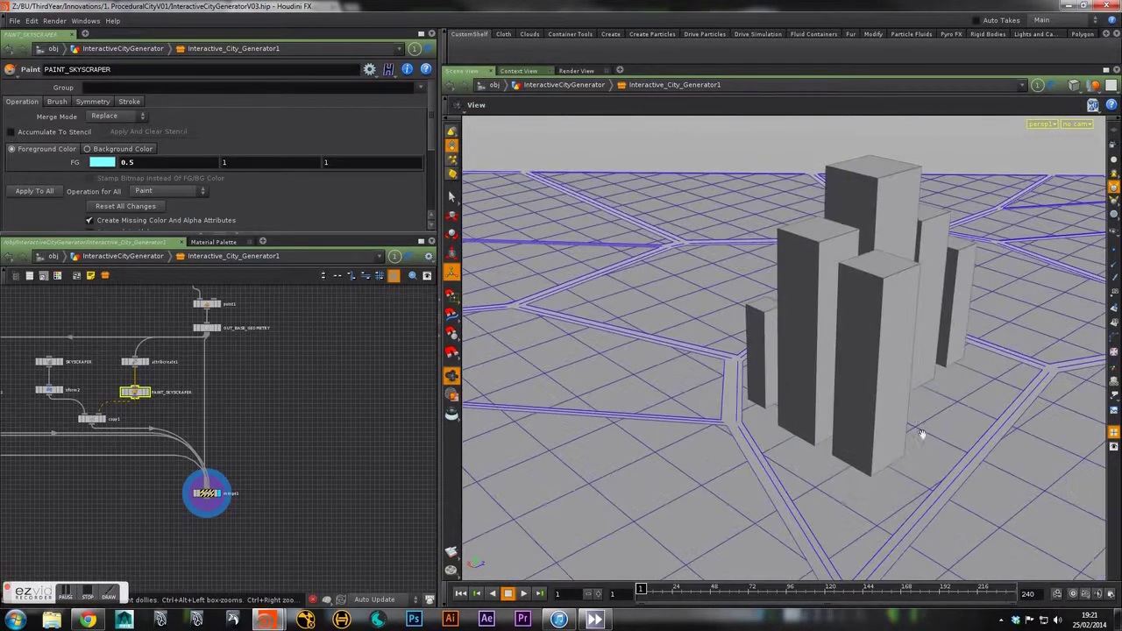
pyautogui.click(924, 427)
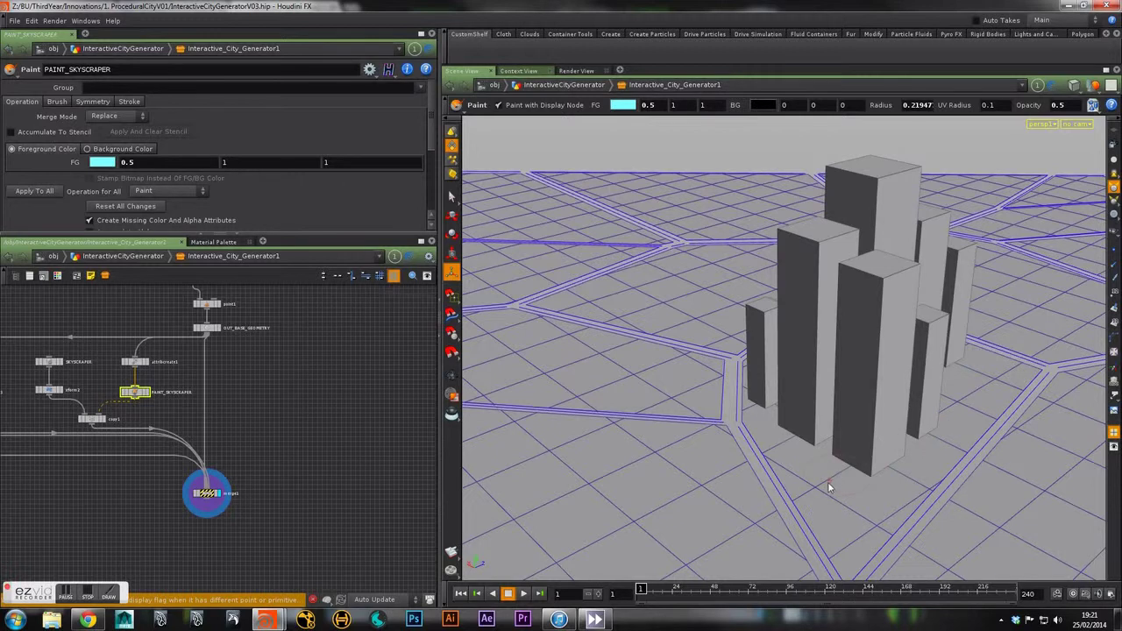
pyautogui.click(834, 487)
pyautogui.click(862, 515)
pyautogui.moveTo(897, 505)
pyautogui.keyDown('alt'); pyautogui.mouseDown()
pyautogui.moveTo(836, 465)
pyautogui.moveTo(806, 480)
pyautogui.mouseUp(); pyautogui.keyUp('alt')
pyautogui.click(772, 478)
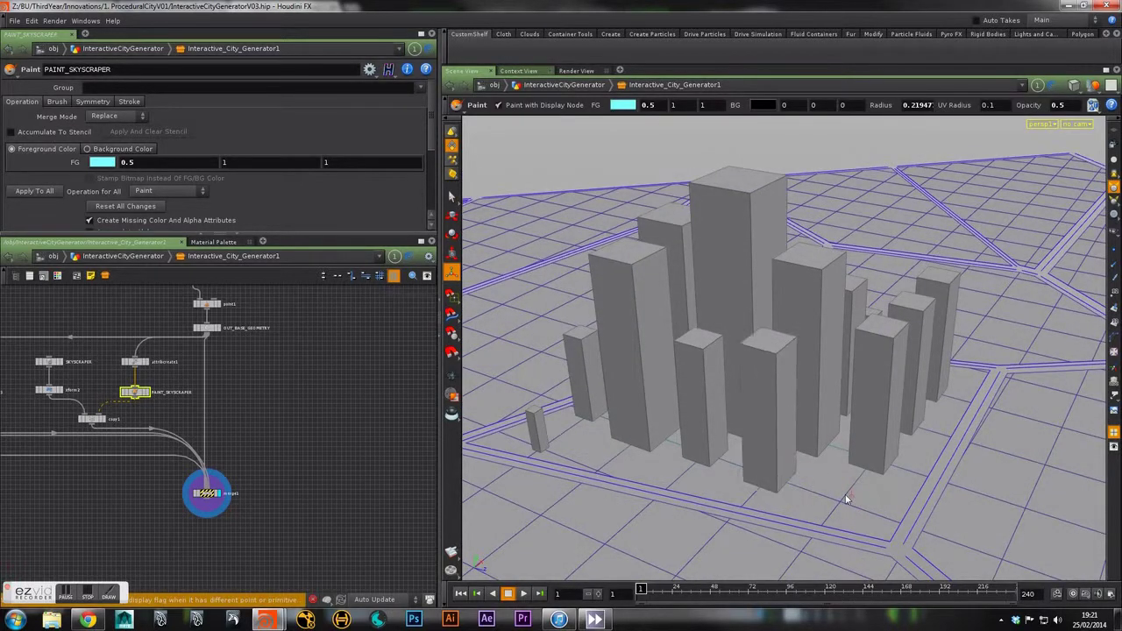
pyautogui.click(852, 499)
pyautogui.keyDown('alt'); pyautogui.moveTo(809, 496); pyautogui.dragTo(821, 471, button='right'); pyautogui.keyUp('alt')
pyautogui.moveTo(821, 471)
pyautogui.keyDown('alt'); pyautogui.mouseDown()
pyautogui.moveTo(625, 493)
pyautogui.moveTo(481, 491)
pyautogui.mouseUp(); pyautogui.keyUp('alt')
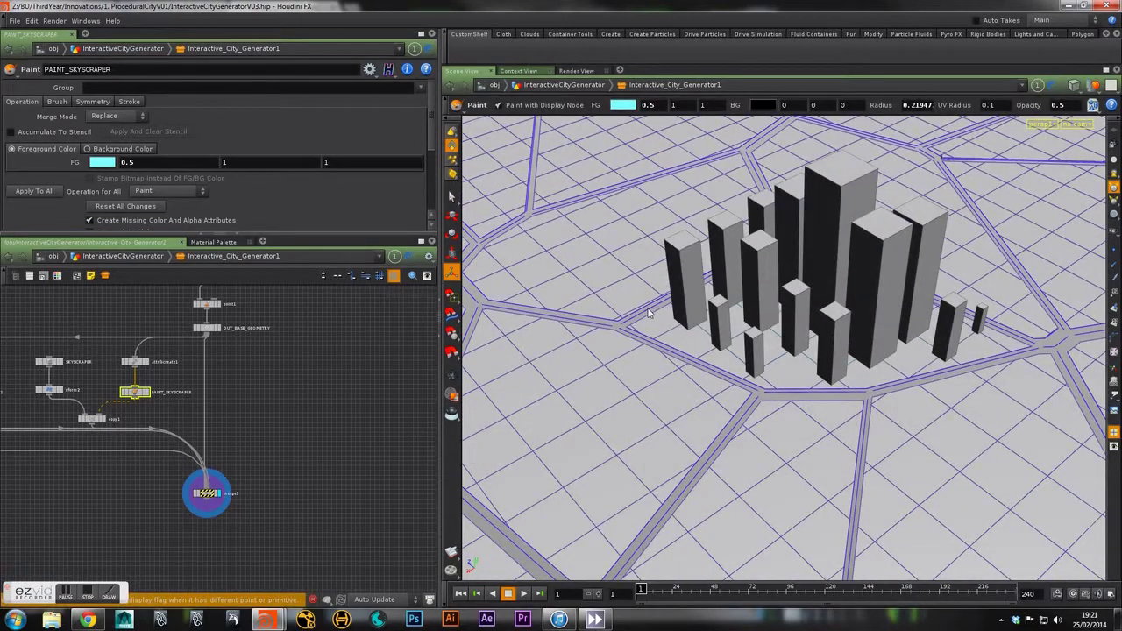
# - Switch the geometry to paint to Building and paint the first buildings just outside the skyscraper block
pyautogui.press('u')
pyautogui.click(119, 125)
pyautogui.click(101, 151)
pyautogui.click(135, 140)
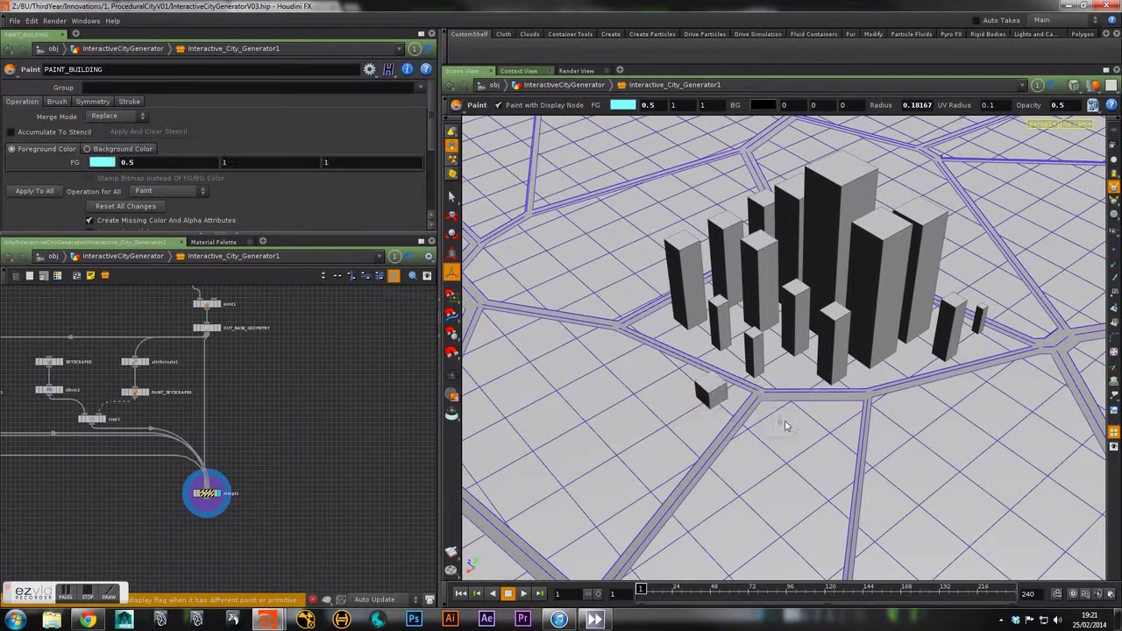
pyautogui.click(829, 439)
pyautogui.click(829, 439)
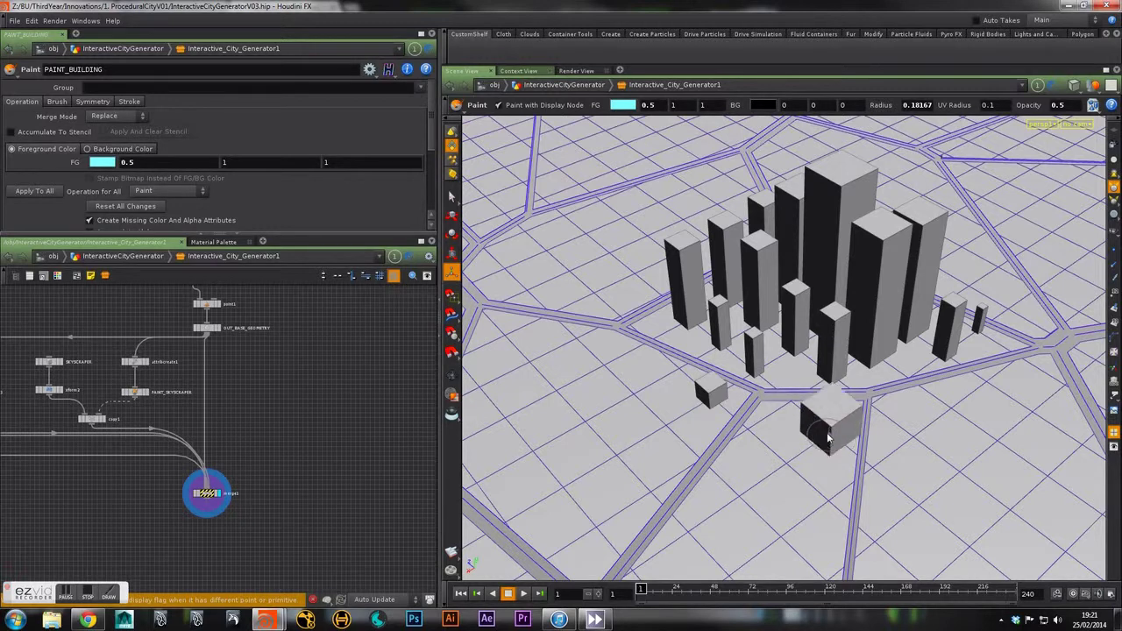
pyautogui.click(830, 439)
pyautogui.click(921, 429)
pyautogui.click(954, 408)
pyautogui.click(954, 409)
# - Continue painting buildings in the neighbouring blocks along the next side of the skyscraper cluster
pyautogui.moveTo(981, 441)
pyautogui.keyDown('alt'); pyautogui.mouseDown()
pyautogui.moveTo(989, 482)
pyautogui.moveTo(924, 503)
pyautogui.mouseUp(); pyautogui.keyUp('alt')
pyautogui.click(917, 514)
pyautogui.click(955, 487)
pyautogui.keyDown('alt'); pyautogui.moveTo(987, 480); pyautogui.dragTo(933, 555); pyautogui.keyUp('alt')
pyautogui.keyDown('alt'); pyautogui.moveTo(826, 514); pyautogui.dragTo(771, 418, button='middle'); pyautogui.keyUp('alt')
pyautogui.click(751, 431)
pyautogui.click(752, 431)
pyautogui.click(751, 432)
pyautogui.keyDown('alt'); pyautogui.moveTo(921, 451); pyautogui.dragTo(859, 469); pyautogui.keyUp('alt')
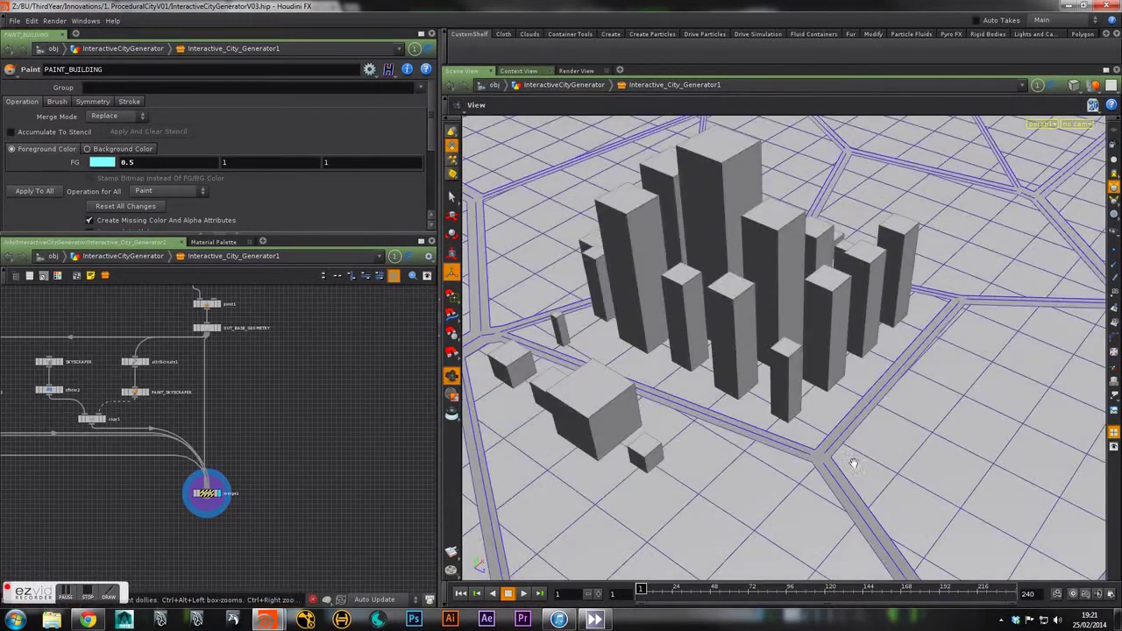
# - Paint buildings along the remaining sides to complete a ring around the skyscraper block
pyautogui.click(747, 463)
pyautogui.keyDown('alt'); pyautogui.moveTo(775, 512); pyautogui.dragTo(754, 487); pyautogui.keyUp('alt')
pyautogui.click(717, 508)
pyautogui.click(796, 475)
pyautogui.click(844, 448)
pyautogui.click(847, 446)
pyautogui.keyDown('alt'); pyautogui.moveTo(894, 458); pyautogui.dragTo(854, 459); pyautogui.keyUp('alt')
pyautogui.click(798, 452)
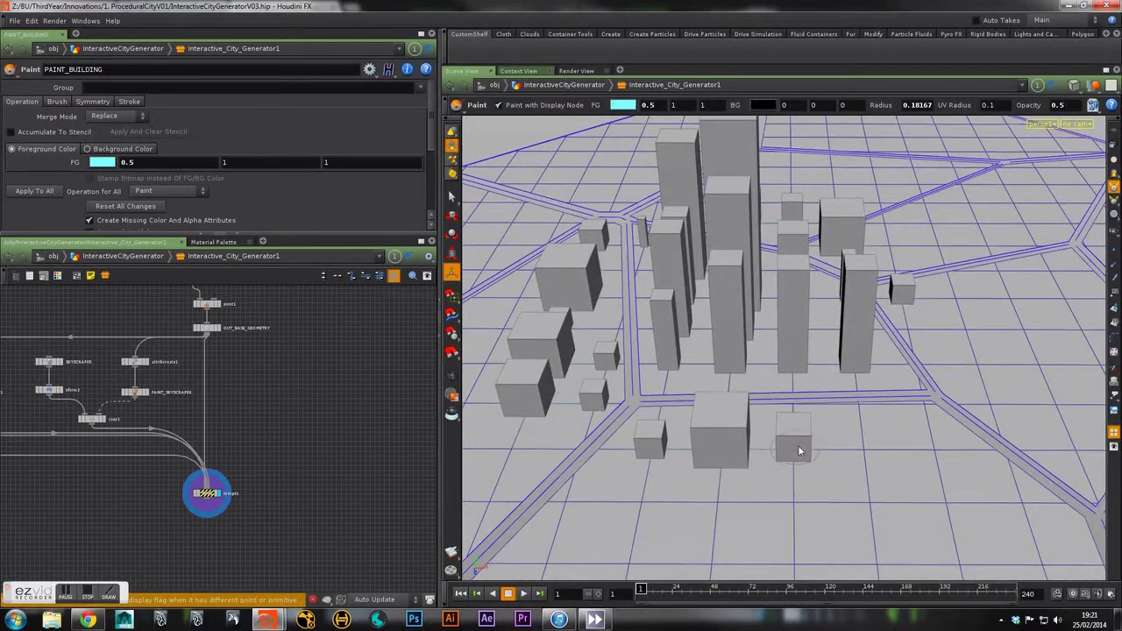
pyautogui.click(861, 455)
pyautogui.click(929, 441)
pyautogui.moveTo(968, 454)
pyautogui.keyDown('alt'); pyautogui.mouseDown()
pyautogui.moveTo(784, 406)
pyautogui.moveTo(770, 451)
pyautogui.moveTo(697, 447)
pyautogui.mouseUp(); pyautogui.keyUp('alt')
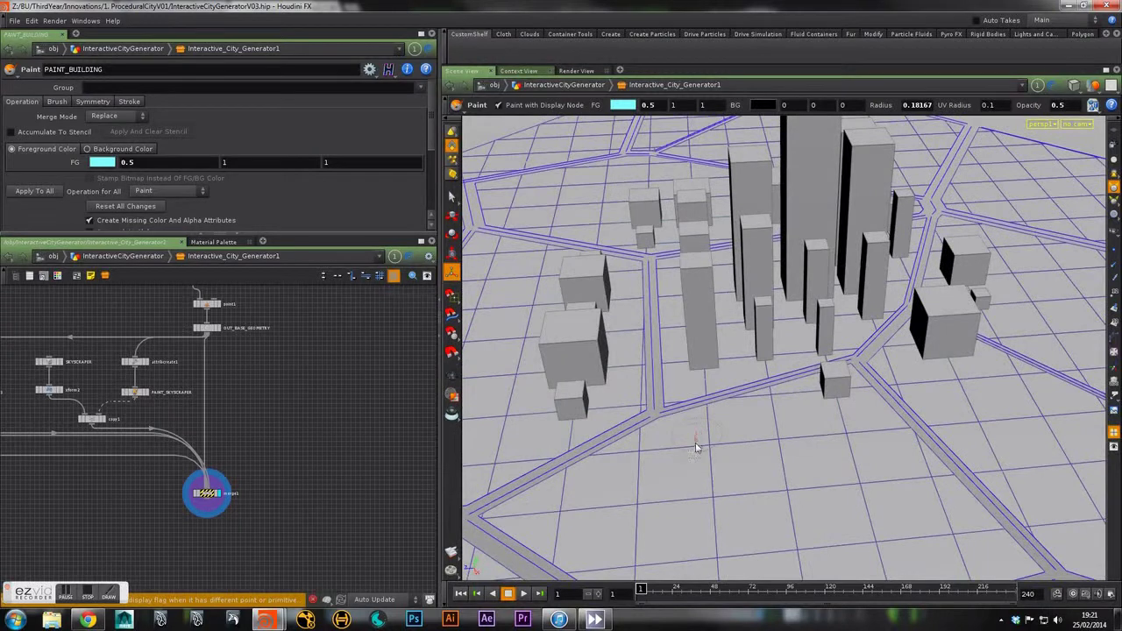
pyautogui.click(650, 458)
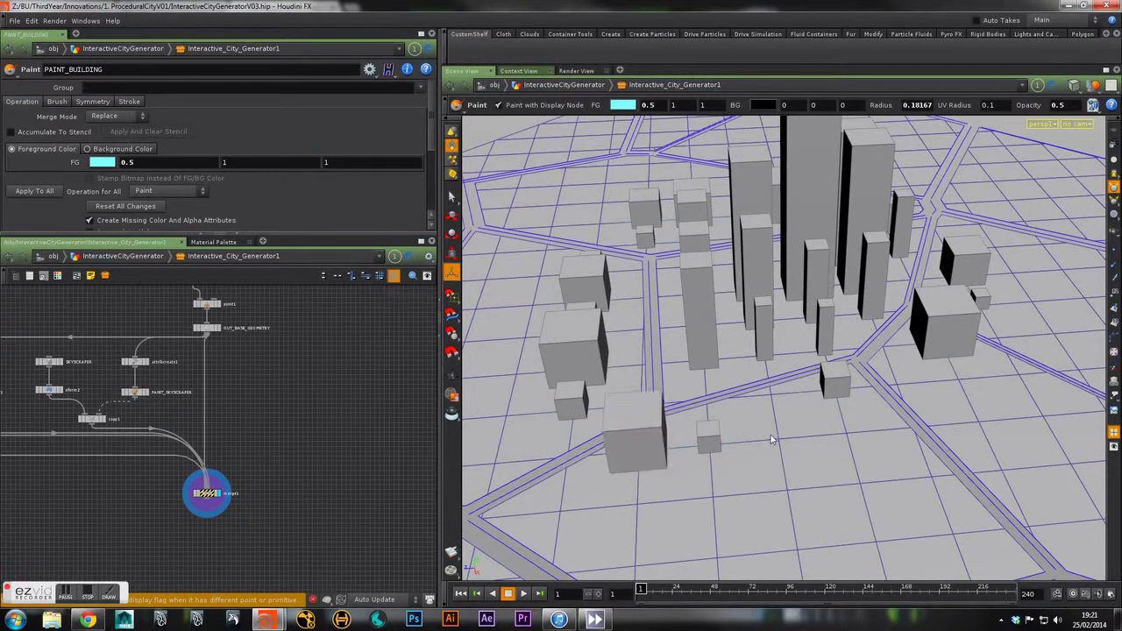
pyautogui.click(844, 428)
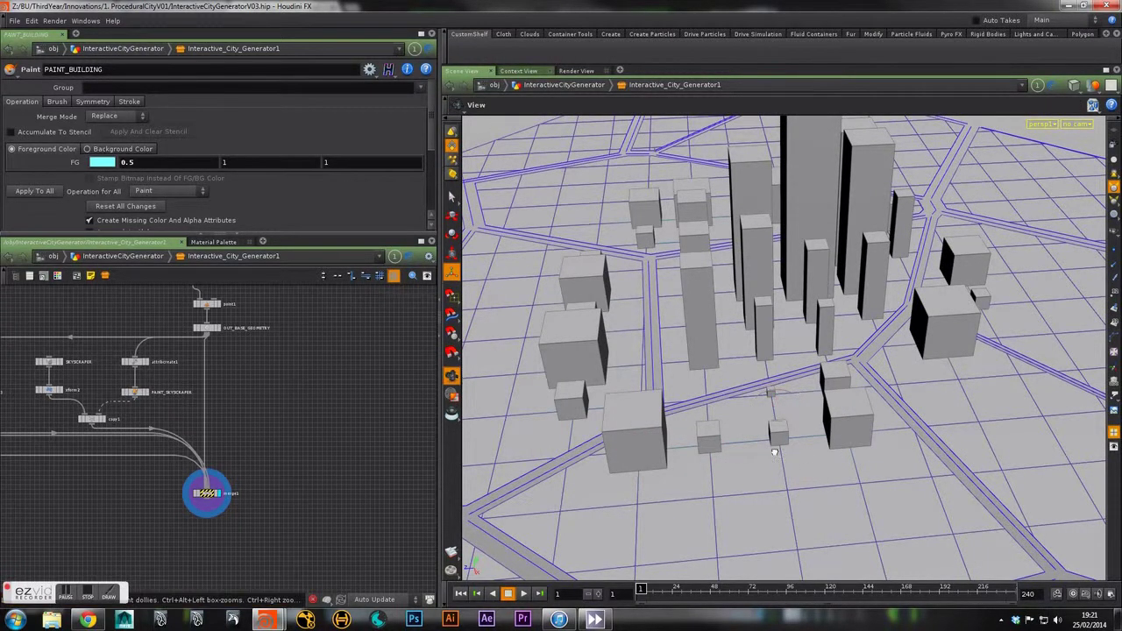
pyautogui.keyDown('alt'); pyautogui.moveTo(785, 453); pyautogui.dragTo(766, 451); pyautogui.keyUp('alt')
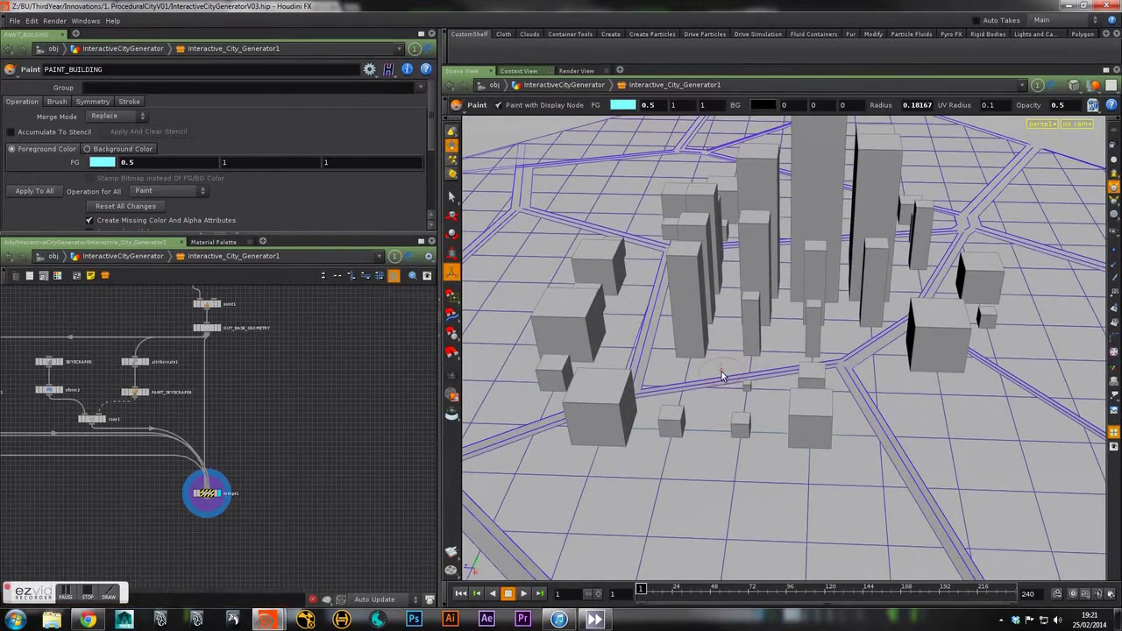
# - Return to the generator's parameters, set the geometry to paint to House and start painting house geometry
pyautogui.press('u')
pyautogui.keyDown('alt'); pyautogui.moveTo(773, 372); pyautogui.dragTo(748, 360, button='right'); pyautogui.keyUp('alt')
pyautogui.keyDown('alt'); pyautogui.moveTo(748, 360); pyautogui.dragTo(1003, 375); pyautogui.keyUp('alt')
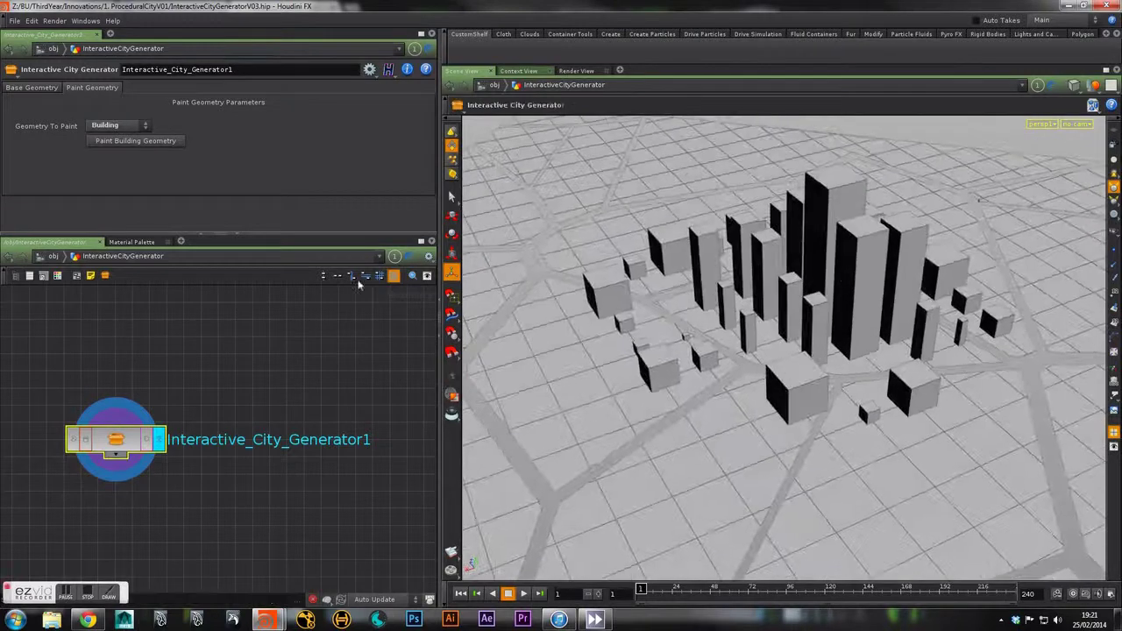
pyautogui.click(118, 126)
pyautogui.click(107, 152)
pyautogui.click(107, 131)
pyautogui.click(106, 160)
pyautogui.click(112, 142)
pyautogui.click(147, 153)
# - Paint houses in the two blocks beyond the ring of buildings, on both sides of the dividing road
pyautogui.keyDown('alt'); pyautogui.moveTo(741, 485); pyautogui.dragTo(748, 451, button='right'); pyautogui.keyUp('alt')
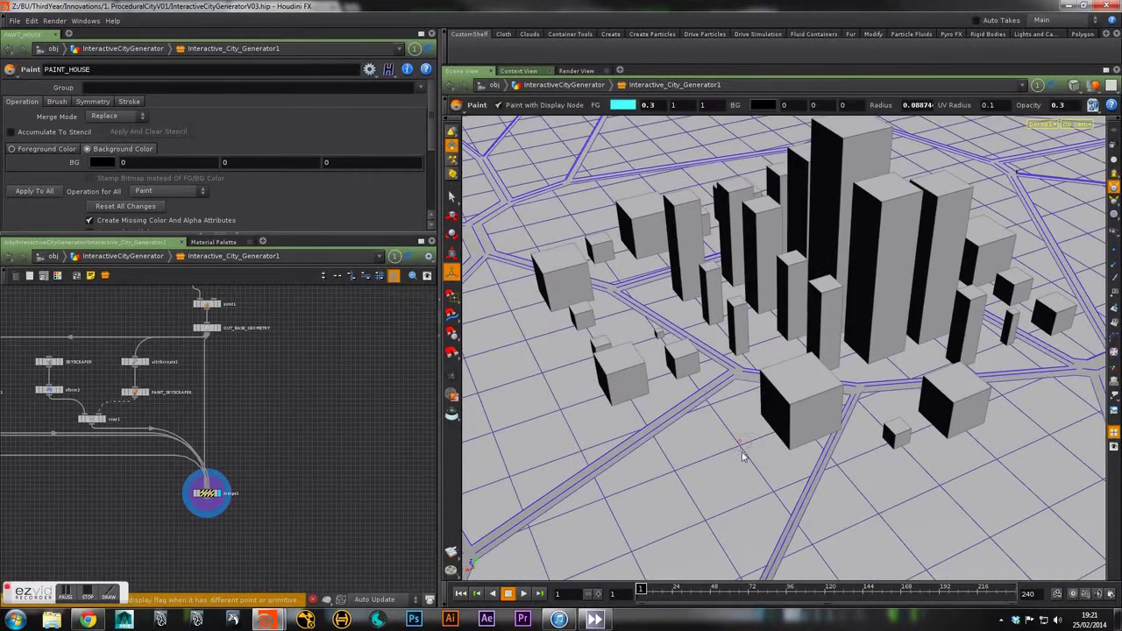
pyautogui.click(738, 441)
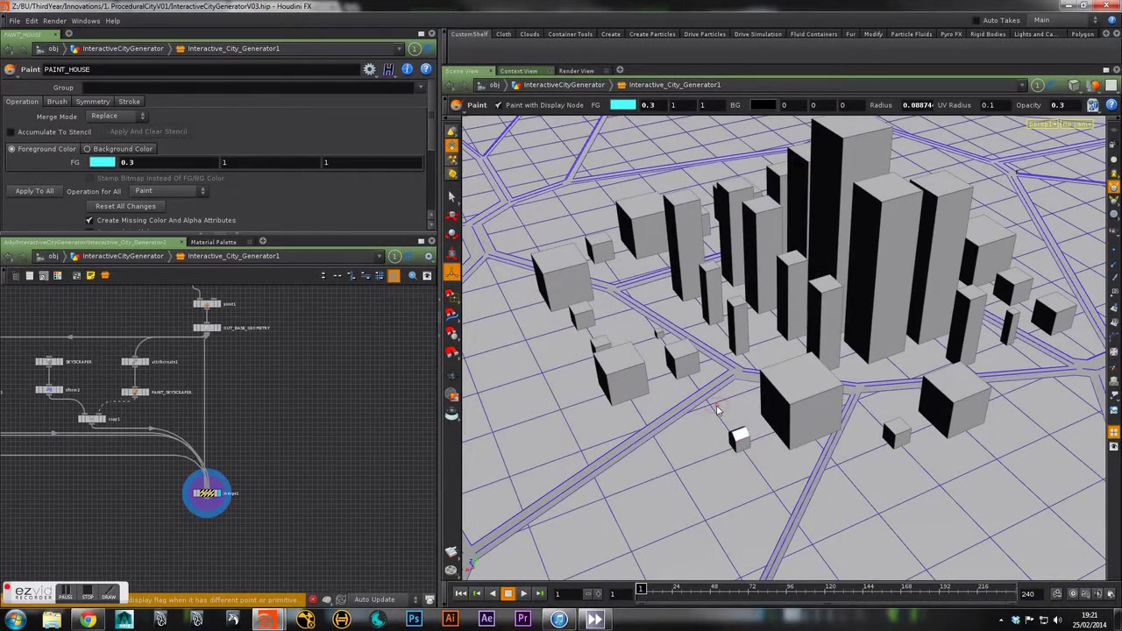
pyautogui.click(773, 498)
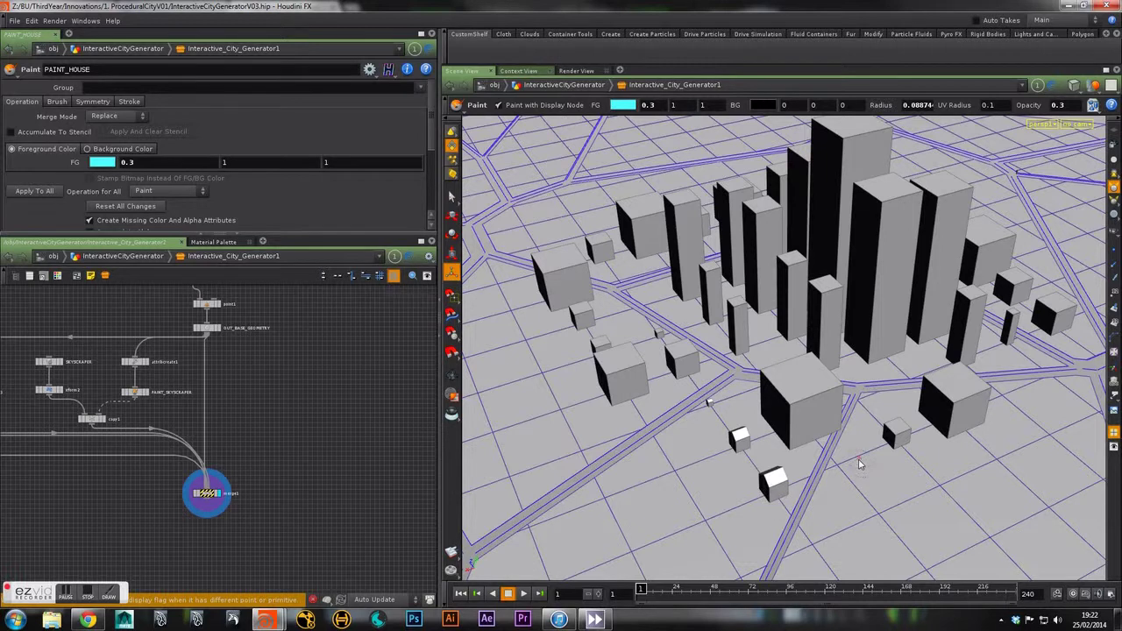
pyautogui.click(878, 513)
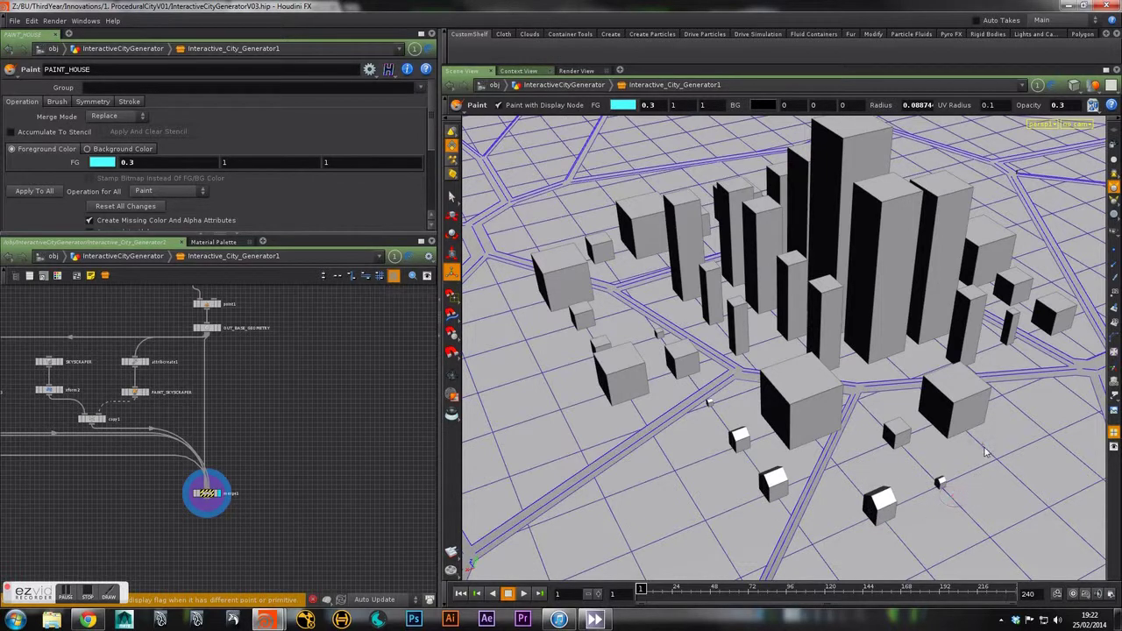
pyautogui.click(1000, 467)
pyautogui.keyDown('alt'); pyautogui.moveTo(982, 452); pyautogui.dragTo(1002, 406, button='middle'); pyautogui.keyUp('alt')
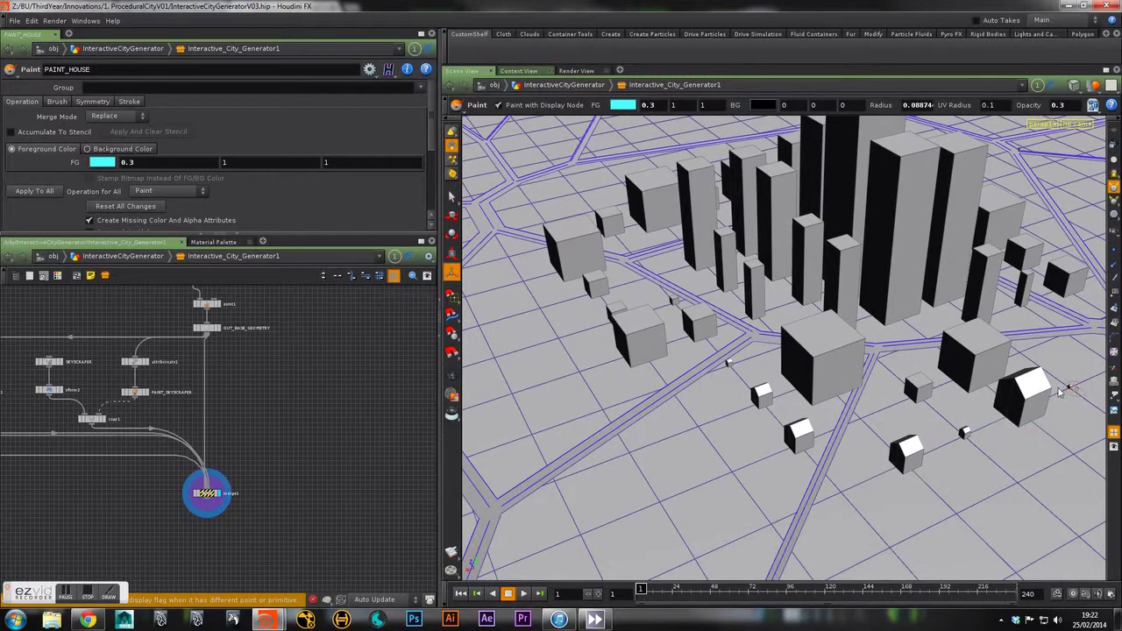
pyautogui.click(697, 425)
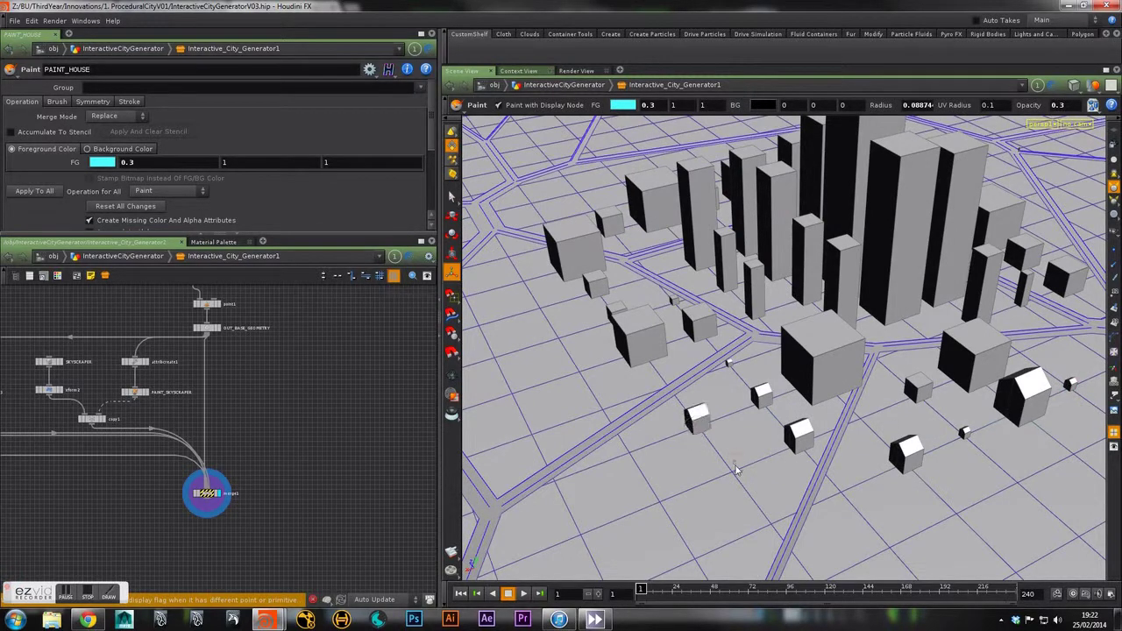
pyautogui.click(735, 476)
# - Add a further outer row of houses to the blocks in front of the existing houses
pyautogui.keyDown('alt'); pyautogui.moveTo(638, 482); pyautogui.dragTo(744, 496); pyautogui.keyUp('alt')
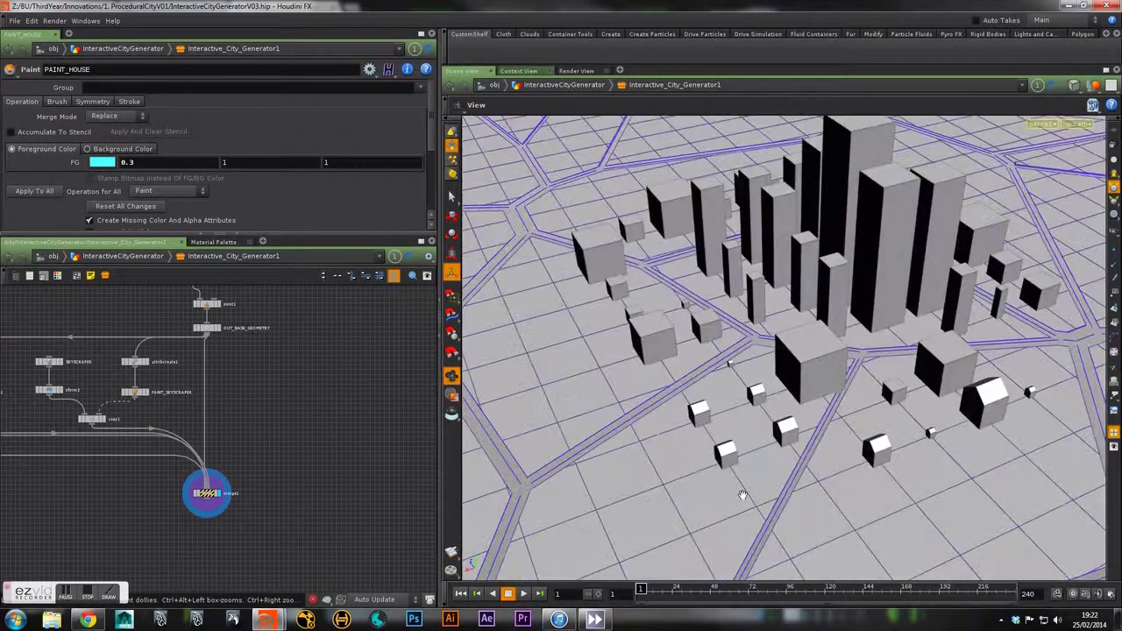
pyautogui.keyDown('alt'); pyautogui.moveTo(744, 496); pyautogui.dragTo(763, 442, button='middle'); pyautogui.keyUp('alt')
pyautogui.click(761, 432)
pyautogui.click(793, 483)
pyautogui.click(854, 462)
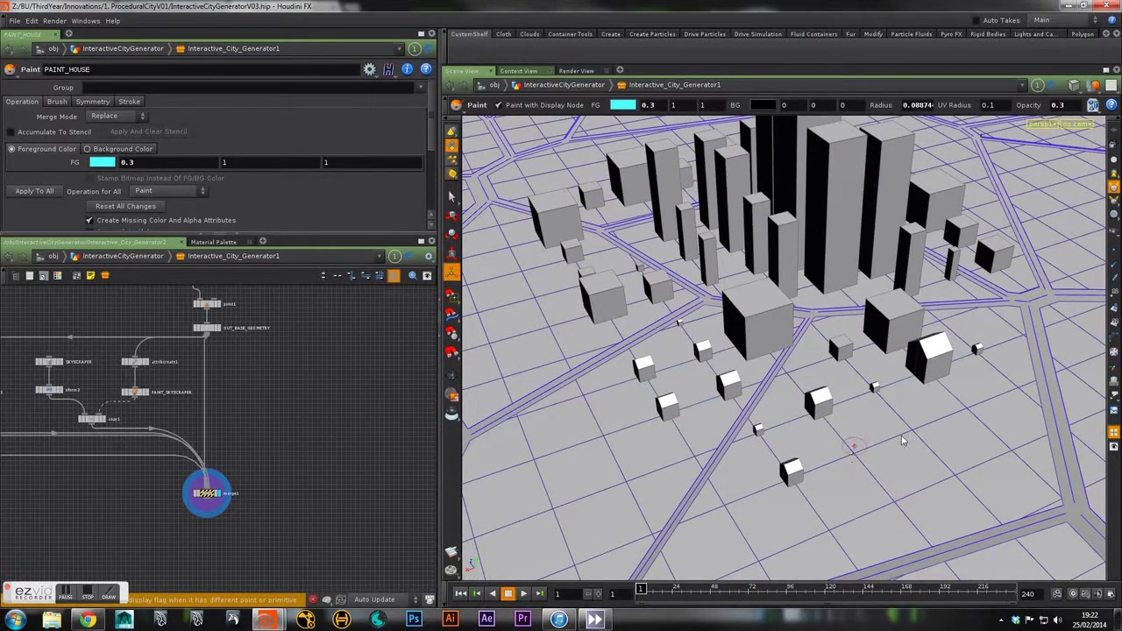
pyautogui.click(858, 454)
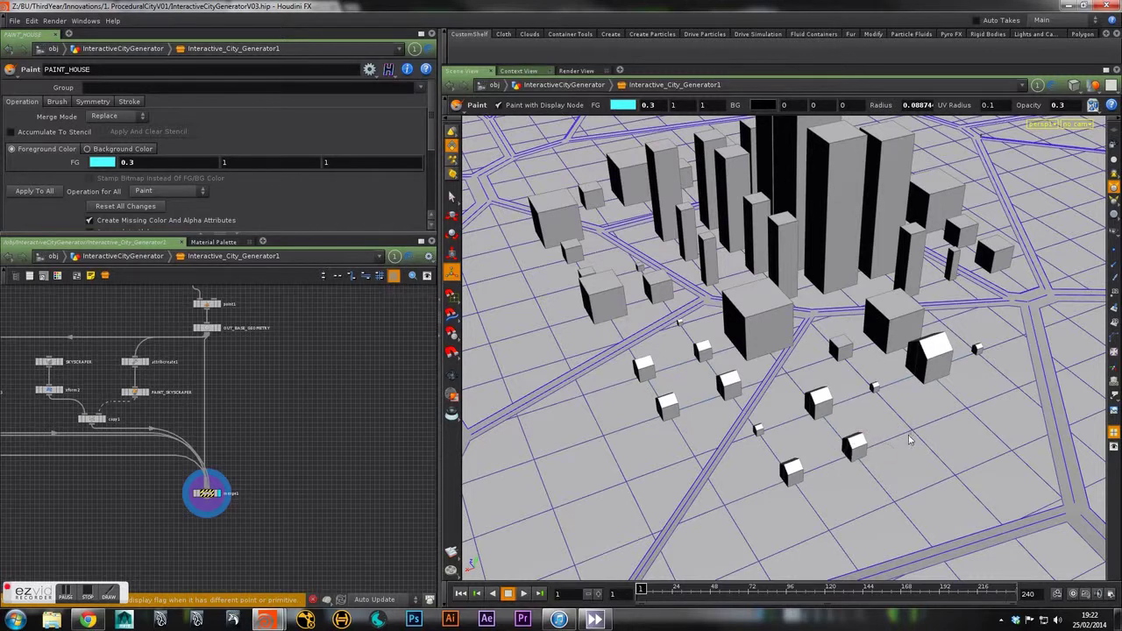
pyautogui.click(915, 444)
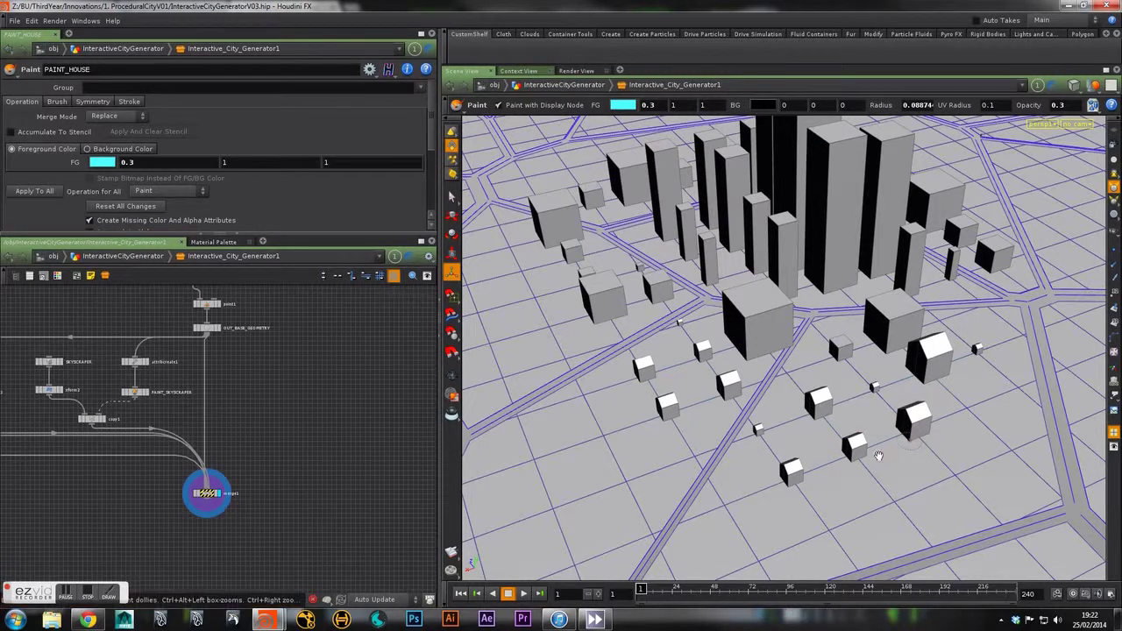
pyautogui.keyDown('alt'); pyautogui.moveTo(878, 455); pyautogui.dragTo(885, 450); pyautogui.keyUp('alt')
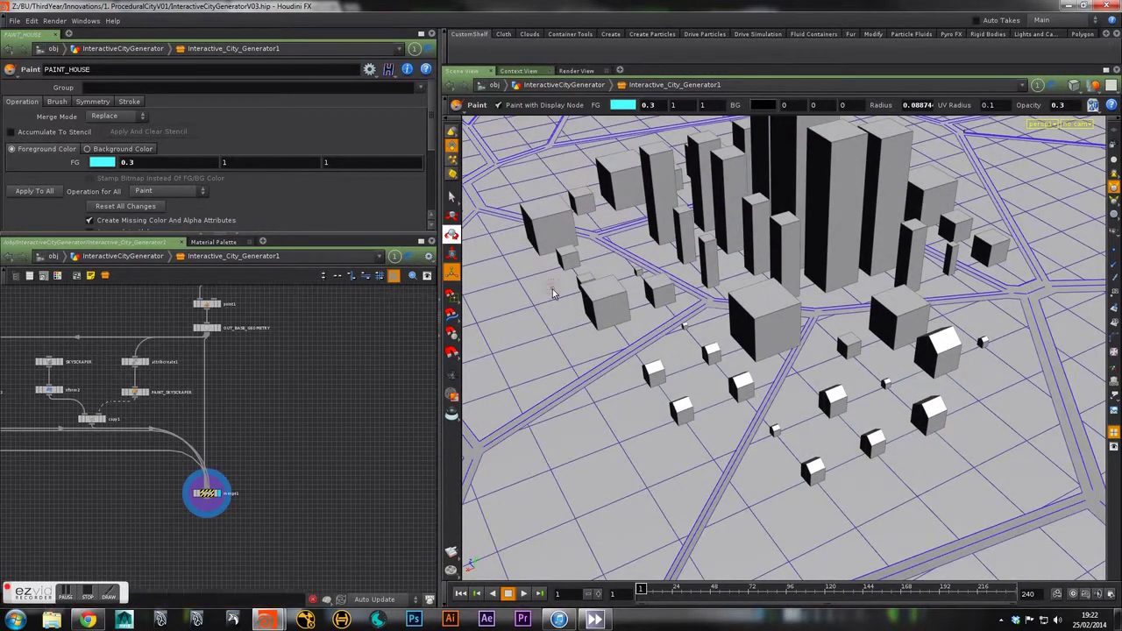
# - Return to the generator's parameters, set the geometry to paint to Tree and start painting tree geometry
pyautogui.press('u')
pyautogui.moveTo(700, 324)
pyautogui.keyDown('alt'); pyautogui.mouseDown()
pyautogui.moveTo(681, 323)
pyautogui.moveTo(888, 365)
pyautogui.moveTo(699, 329)
pyautogui.moveTo(718, 331)
pyautogui.mouseUp(); pyautogui.keyUp('alt')
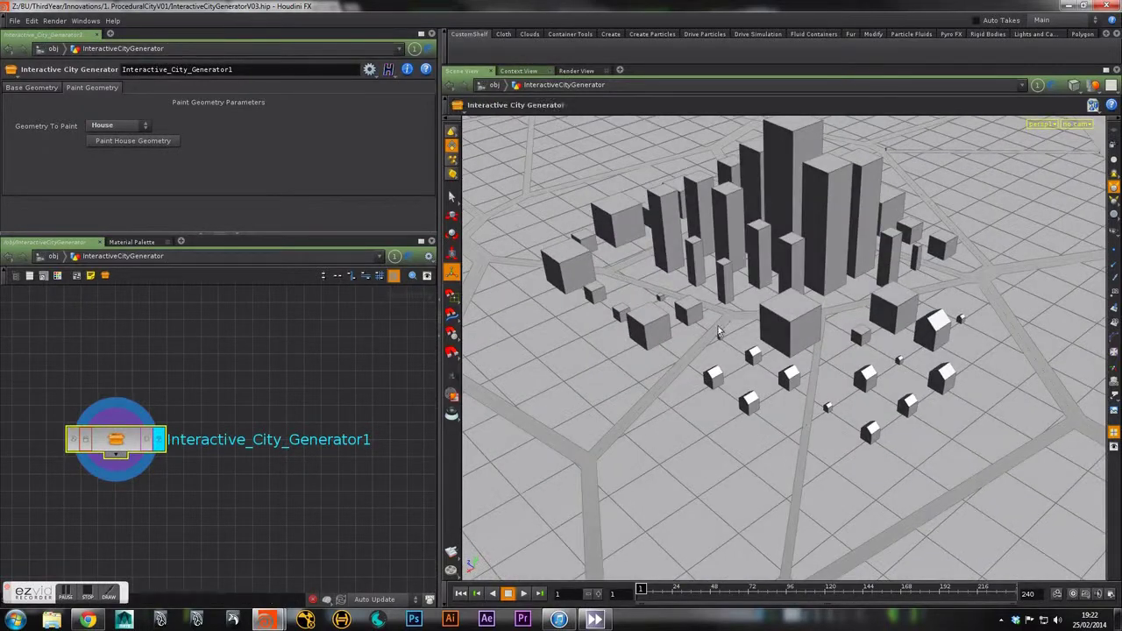
pyautogui.click(107, 127)
pyautogui.click(99, 171)
pyautogui.click(118, 142)
# - Paint two trees on the skyscraper block's road edge, one on each side of the front road junction
pyautogui.keyDown('alt'); pyautogui.moveTo(815, 263); pyautogui.dragTo(729, 276, button='right'); pyautogui.keyUp('alt')
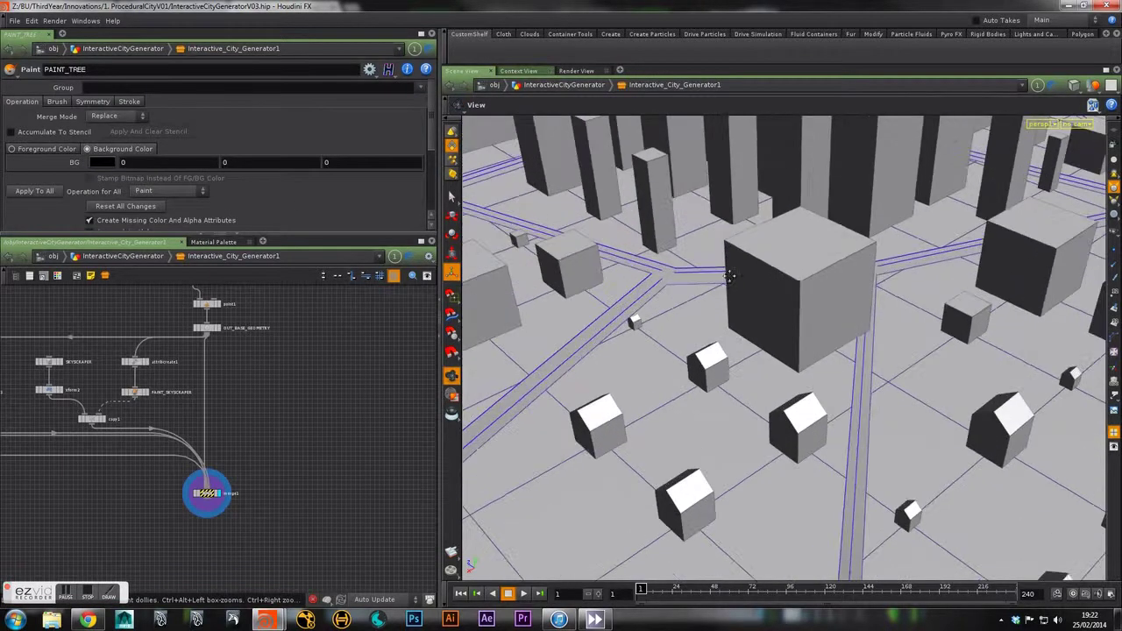
pyautogui.keyDown('alt'); pyautogui.moveTo(730, 276); pyautogui.dragTo(729, 395, button='middle'); pyautogui.keyUp('alt')
pyautogui.keyDown('alt'); pyautogui.moveTo(729, 395); pyautogui.dragTo(798, 401, button='right'); pyautogui.keyUp('alt')
pyautogui.moveTo(798, 401)
pyautogui.keyDown('alt'); pyautogui.mouseDown()
pyautogui.moveTo(754, 410)
pyautogui.moveTo(741, 451)
pyautogui.mouseUp(); pyautogui.keyUp('alt')
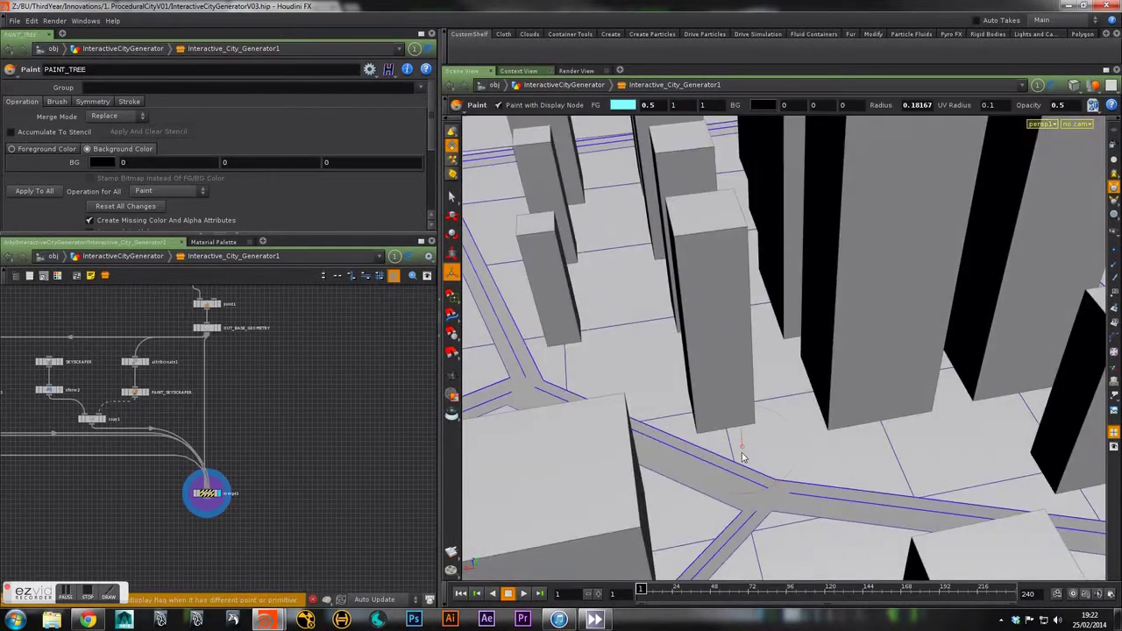
pyautogui.click(734, 460)
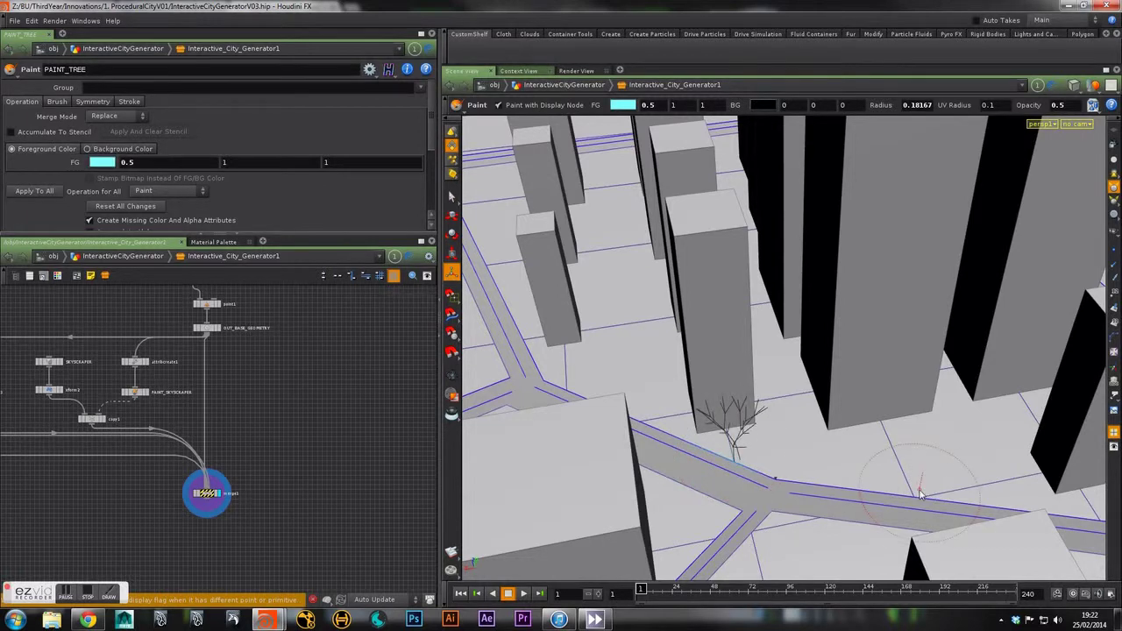
pyautogui.click(909, 496)
# - Continue the row of trees along the front road edge of the skyscraper block up to its next corner
pyautogui.keyDown('alt'); pyautogui.moveTo(1002, 521); pyautogui.dragTo(816, 445, button='middle'); pyautogui.keyUp('alt')
pyautogui.keyDown('alt'); pyautogui.moveTo(816, 445); pyautogui.dragTo(776, 445); pyautogui.keyUp('alt')
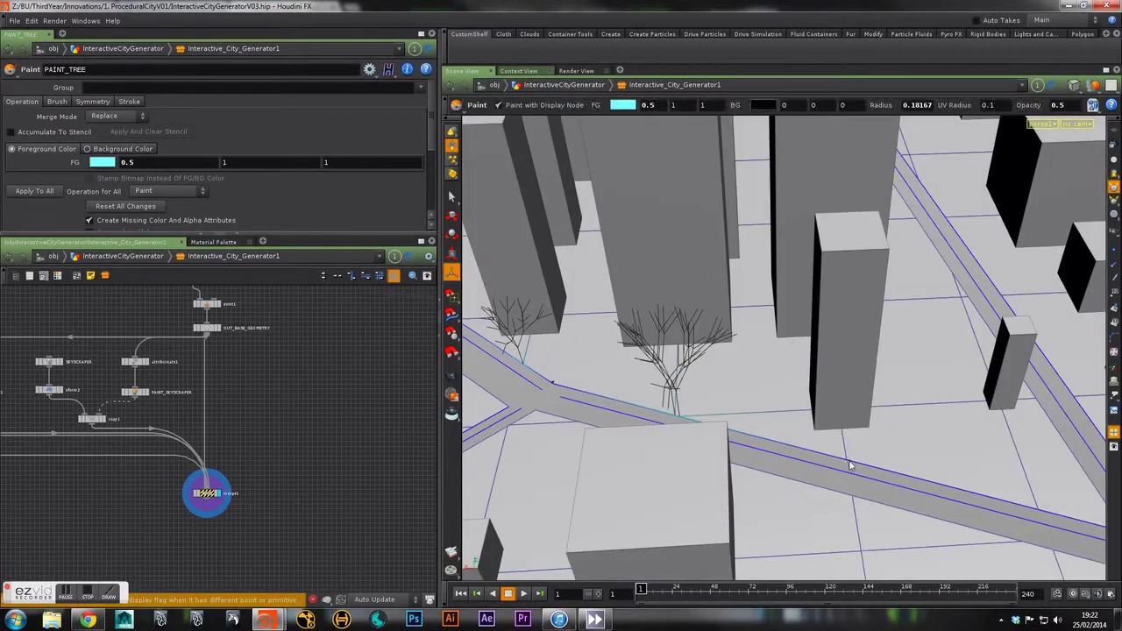
pyautogui.click(845, 462)
pyautogui.click(1036, 505)
pyautogui.click(1034, 506)
pyautogui.keyDown('alt'); pyautogui.moveTo(1091, 518); pyautogui.dragTo(953, 471, button='middle'); pyautogui.keyUp('alt')
pyautogui.press('Return')
pyautogui.click(966, 485)
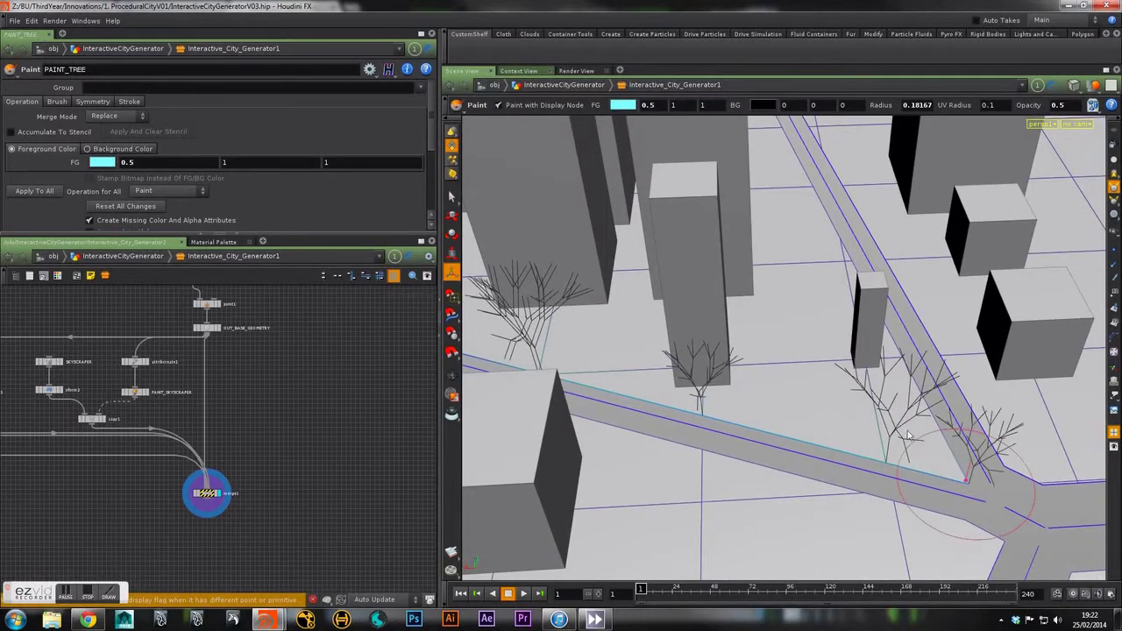
# - Paint three trees around that corner, along the adjoining road edge of the skyscraper block
pyautogui.keyDown('alt'); pyautogui.moveTo(966, 485); pyautogui.dragTo(708, 425); pyautogui.keyUp('alt')
pyautogui.click(699, 404)
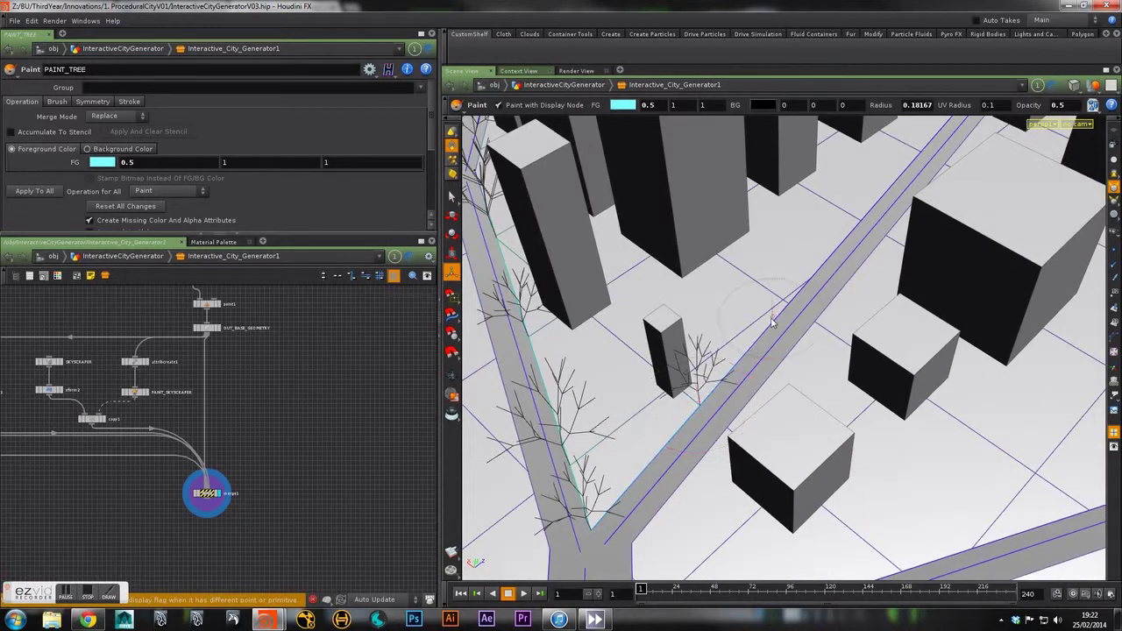
pyautogui.click(782, 309)
pyautogui.click(816, 271)
# - Paint trees along the next stretch of road behind the skyscrapers, including one on the road's outer side
pyautogui.moveTo(859, 223)
pyautogui.keyDown('alt'); pyautogui.mouseDown()
pyautogui.moveTo(816, 216)
pyautogui.moveTo(613, 327)
pyautogui.moveTo(638, 333)
pyautogui.mouseUp(); pyautogui.keyUp('alt')
pyautogui.click(631, 356)
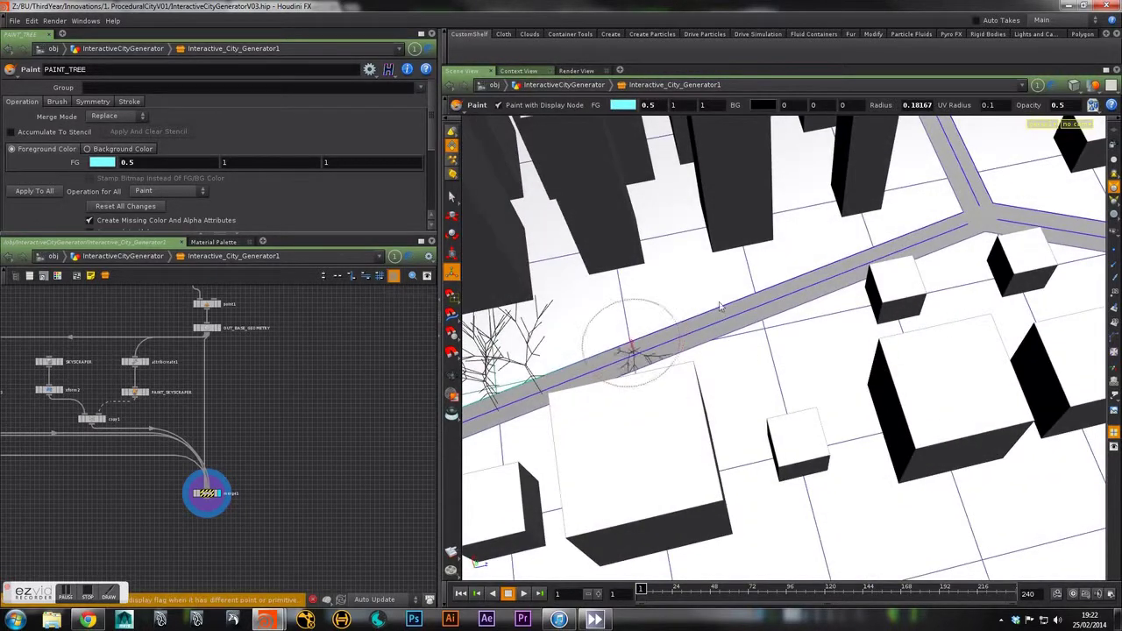
pyautogui.click(756, 295)
pyautogui.click(626, 336)
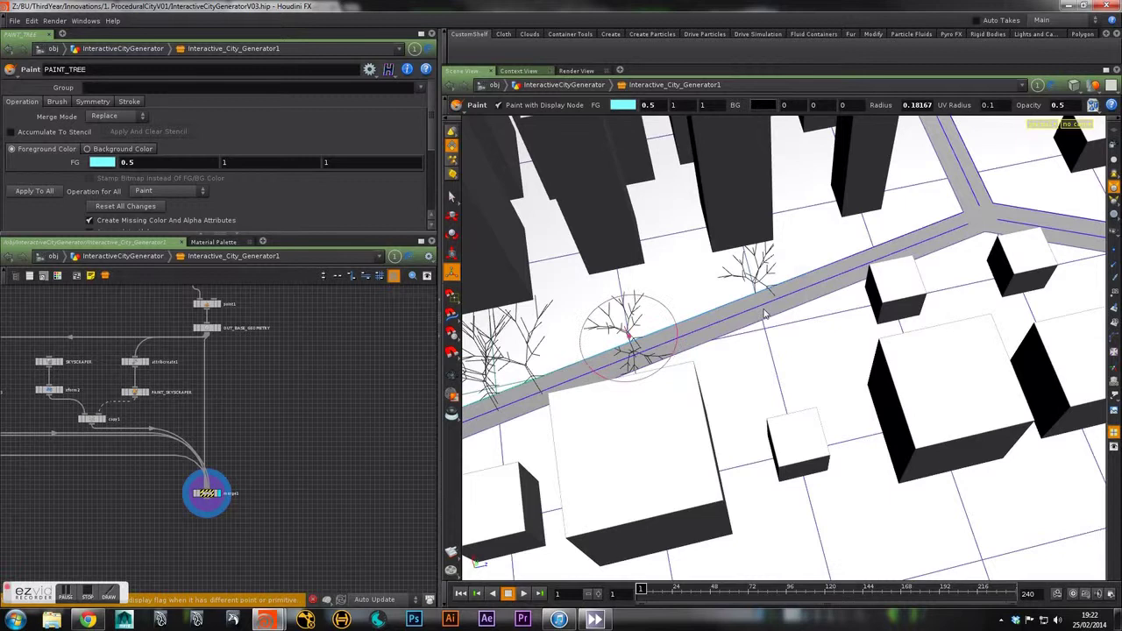
pyautogui.click(883, 246)
# - Extend the trees past the next road junction, along the following side of the skyscraper block
pyautogui.moveTo(969, 207)
pyautogui.keyDown('alt'); pyautogui.mouseDown()
pyautogui.moveTo(824, 318)
pyautogui.moveTo(889, 321)
pyautogui.moveTo(984, 298)
pyautogui.mouseUp(); pyautogui.keyUp('alt')
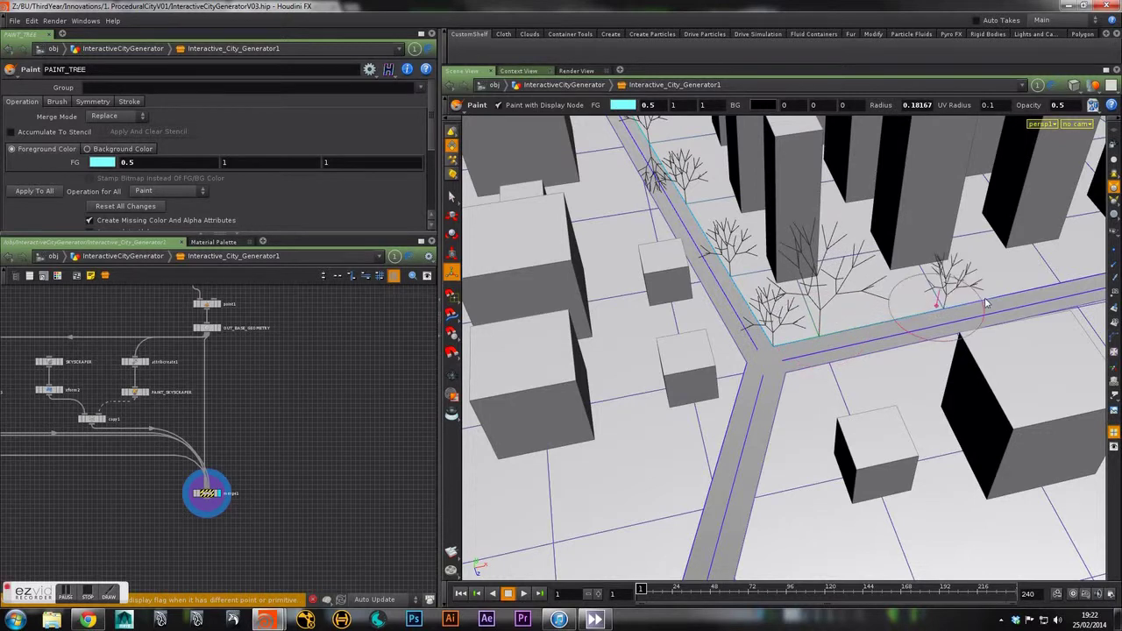
pyautogui.keyDown('alt'); pyautogui.moveTo(980, 300); pyautogui.dragTo(711, 345, button='middle'); pyautogui.keyUp('alt')
pyautogui.click(813, 328)
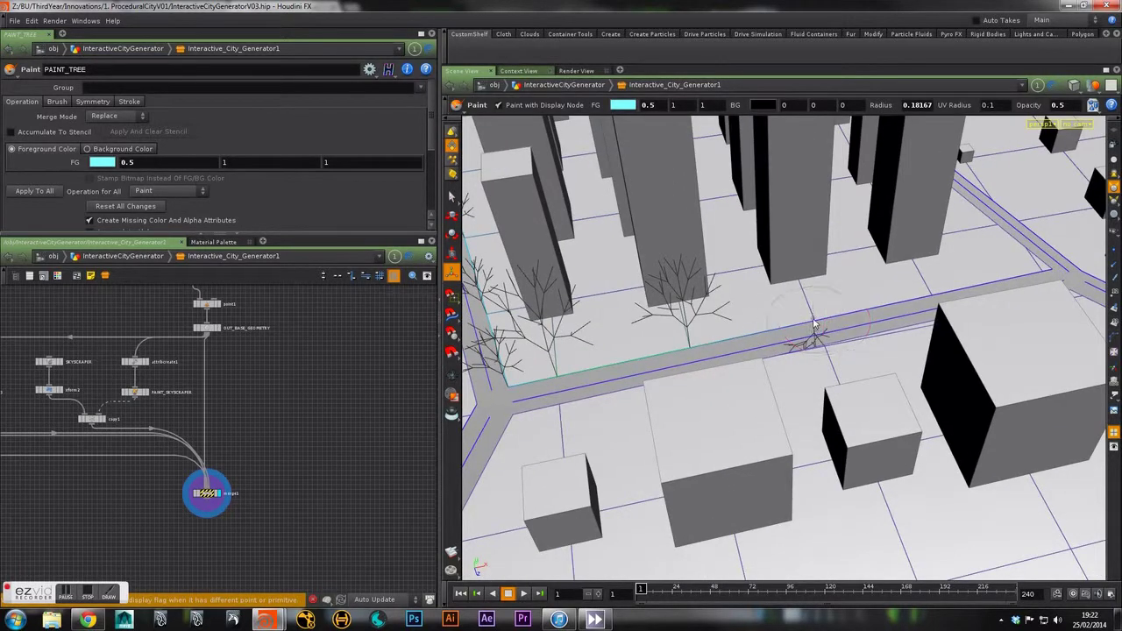
pyautogui.click(929, 292)
pyautogui.keyDown('alt'); pyautogui.moveTo(933, 295); pyautogui.dragTo(824, 307); pyautogui.keyUp('alt')
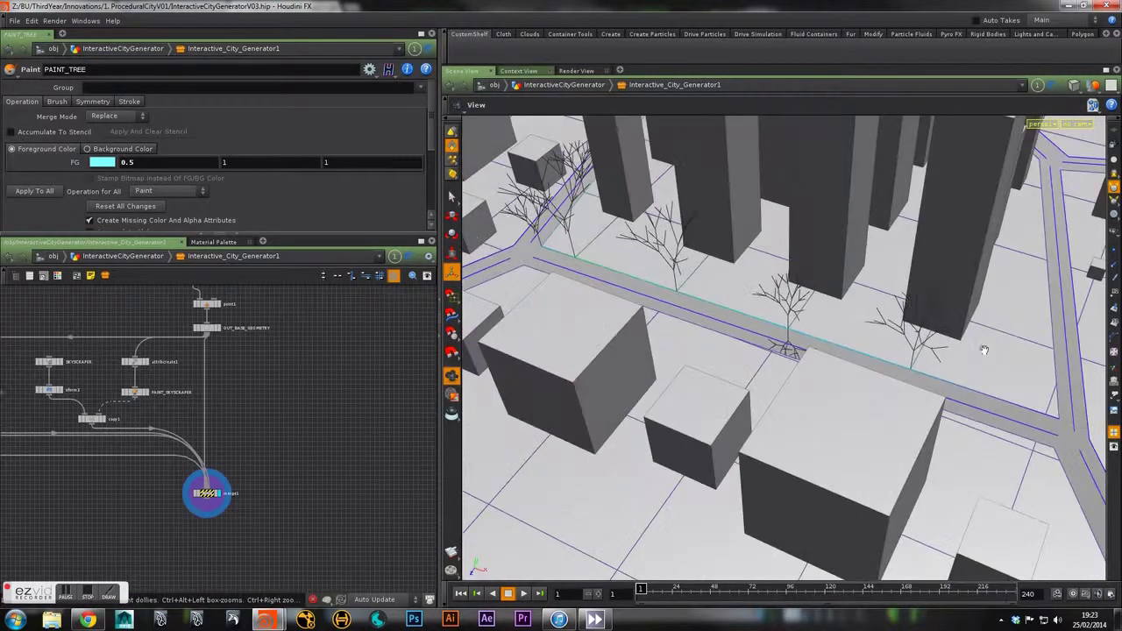
# - Add more trees from the end of that row towards the next junction of the skyscraper block
pyautogui.keyDown('alt'); pyautogui.moveTo(983, 347); pyautogui.dragTo(836, 318, button='middle'); pyautogui.keyUp('alt')
pyautogui.click(857, 347)
pyautogui.click(857, 353)
pyautogui.moveTo(848, 333)
pyautogui.keyDown('alt'); pyautogui.mouseDown()
pyautogui.moveTo(731, 250)
pyautogui.moveTo(737, 291)
pyautogui.moveTo(768, 325)
pyautogui.mouseUp(); pyautogui.keyUp('alt')
pyautogui.click(902, 358)
pyautogui.click(1033, 382)
# - Paint the last trees along the remaining road edge to finish the planting around the skyscraper block
pyautogui.moveTo(1017, 383)
pyautogui.keyDown('alt'); pyautogui.mouseDown(button='middle')
pyautogui.moveTo(663, 331)
pyautogui.moveTo(611, 348)
pyautogui.mouseUp(button='middle'); pyautogui.keyUp('alt')
pyautogui.click(800, 366)
pyautogui.click(769, 370)
pyautogui.keyDown('alt'); pyautogui.moveTo(775, 355); pyautogui.dragTo(759, 383); pyautogui.keyUp('alt')
pyautogui.click(864, 378)
# - Frame the whole city, return to the generator's parameters and set the geometry to paint to Sky Scaper
pyautogui.keyDown('alt'); pyautogui.moveTo(827, 379); pyautogui.dragTo(924, 400, button='right'); pyautogui.keyUp('alt')
pyautogui.keyDown('alt'); pyautogui.moveTo(925, 399); pyautogui.dragTo(772, 313); pyautogui.keyUp('alt')
pyautogui.scroll(-3, 772, 314)
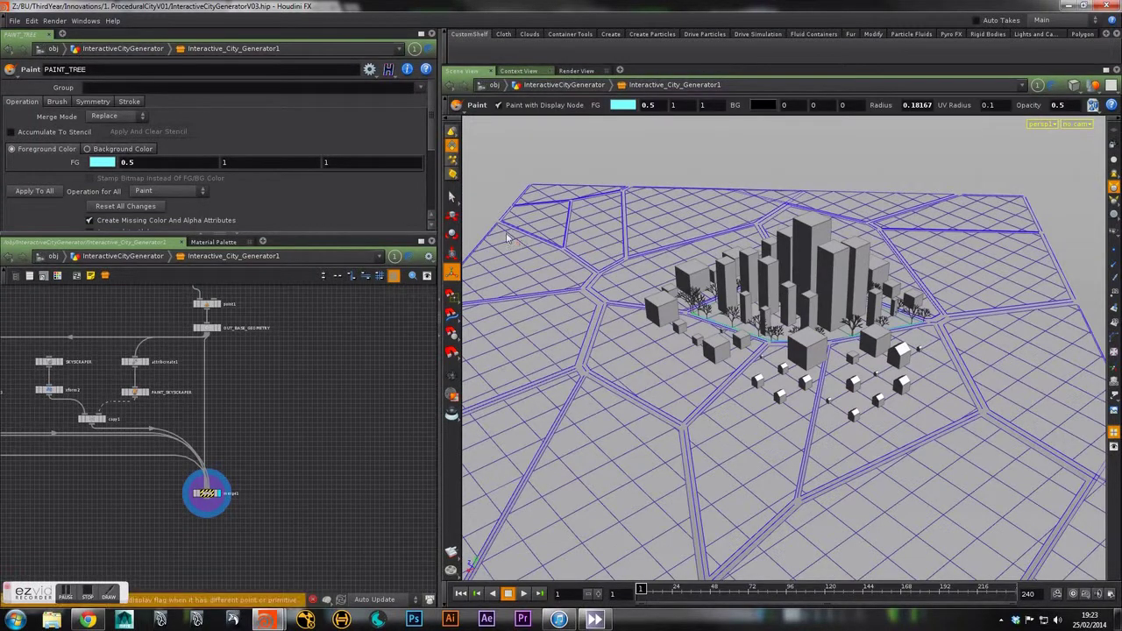
pyautogui.press('u')
pyautogui.click(98, 125)
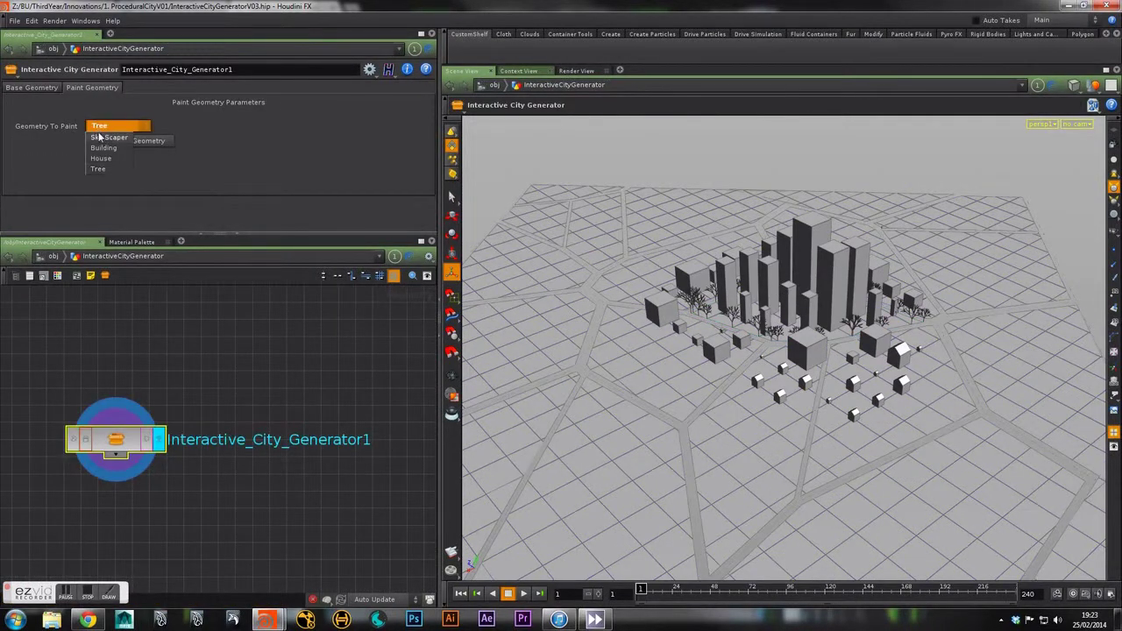
pyautogui.click(105, 138)
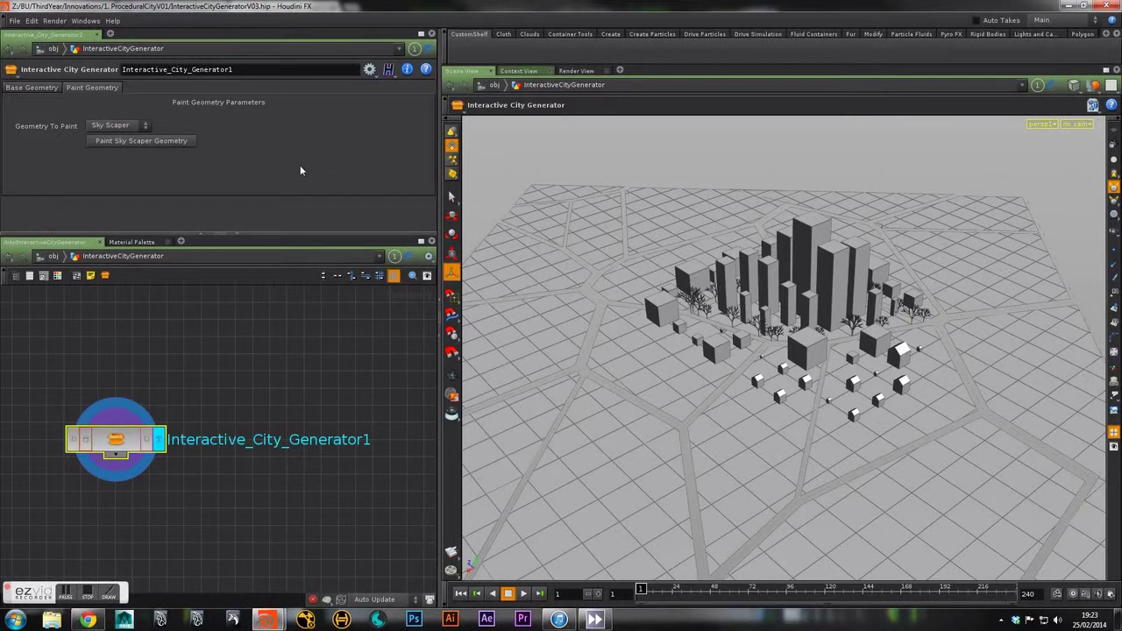